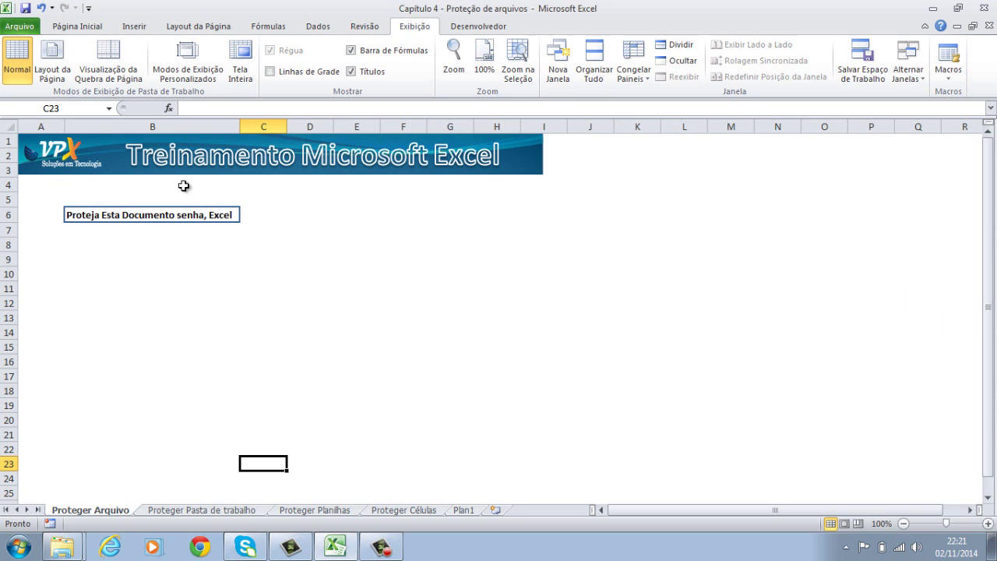
Open General Options from the Save As dialog for 'Capitulo 4 - Proteção de arquivos'.
click(22, 27)
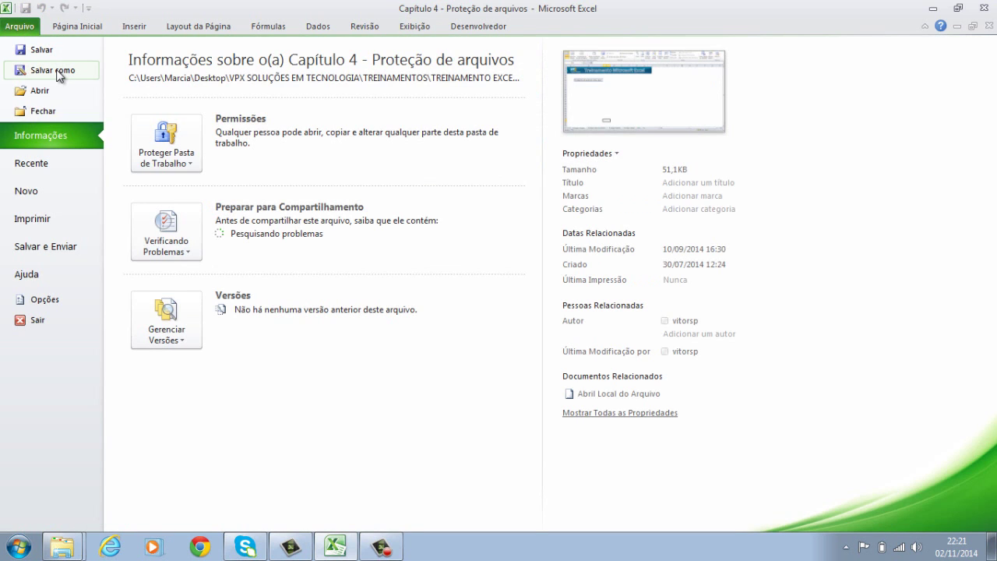
key(Escape)
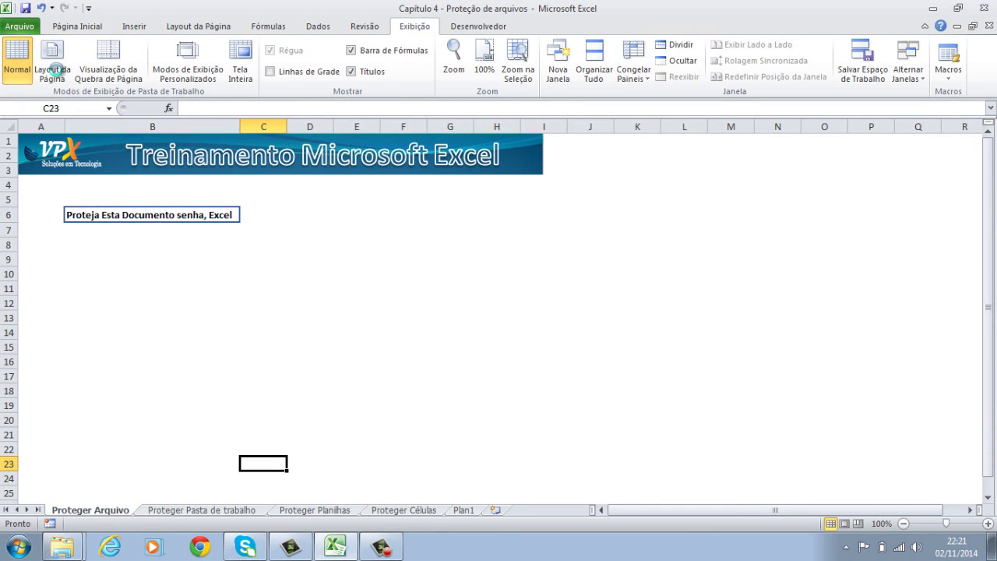
click(55, 70)
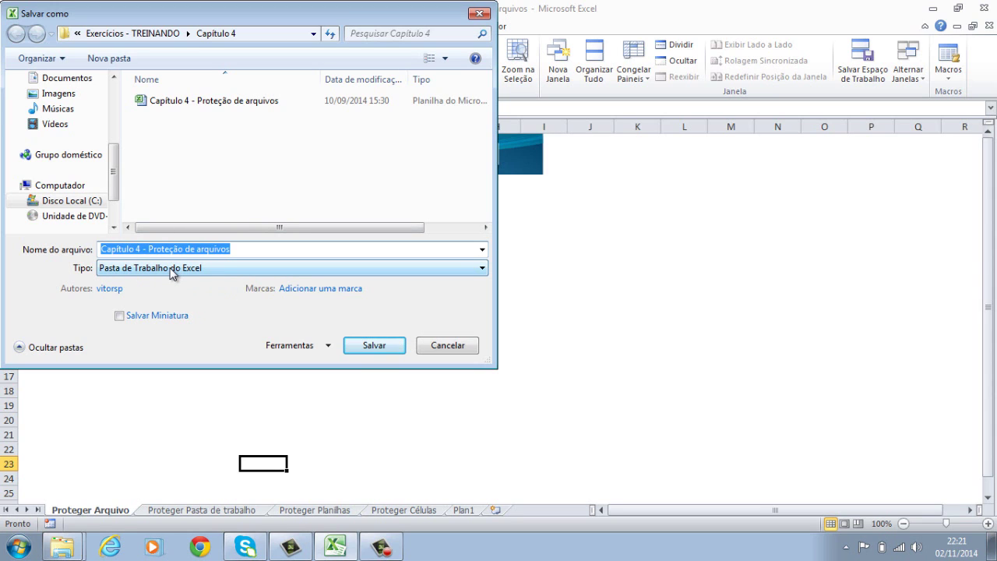
click(315, 346)
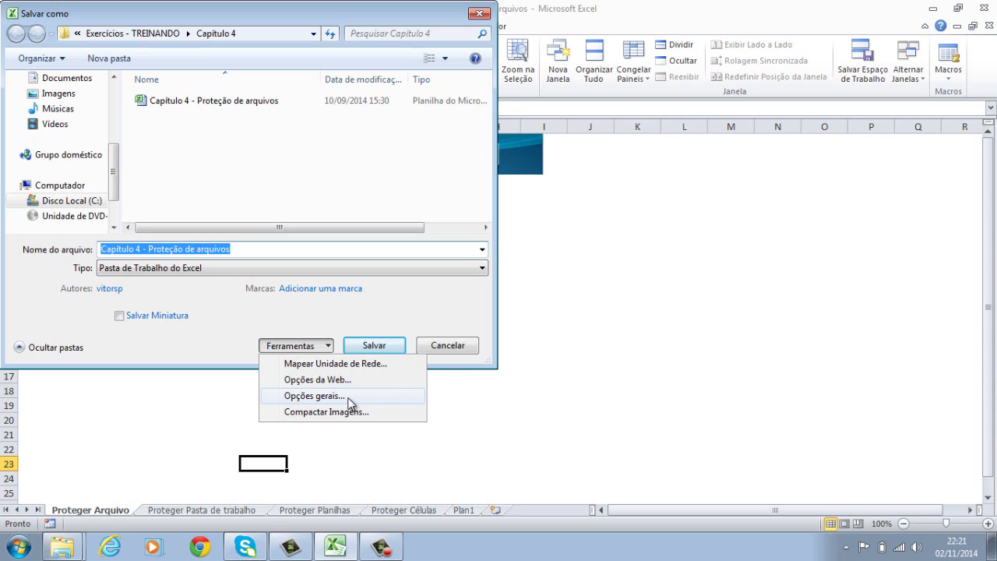
click(347, 398)
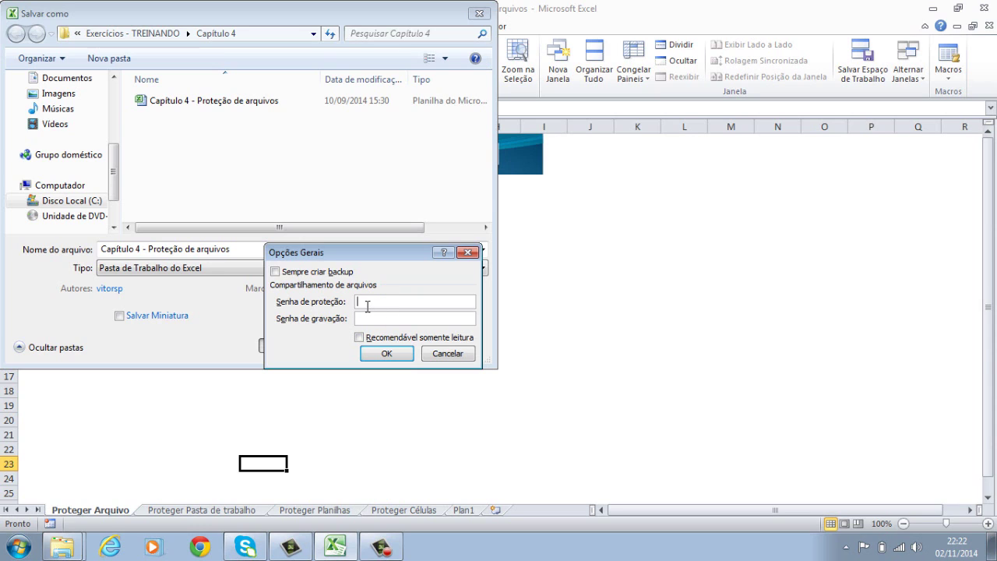
Enter and confirm an opening password, then save and replace the existing workbook file.
text(12345)
click(389, 353)
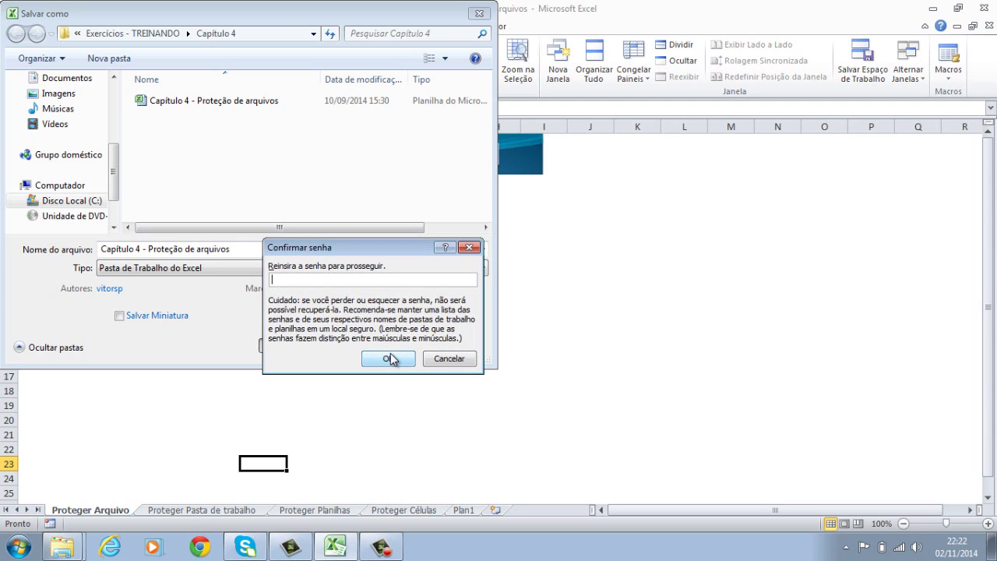
text(12345)
click(390, 358)
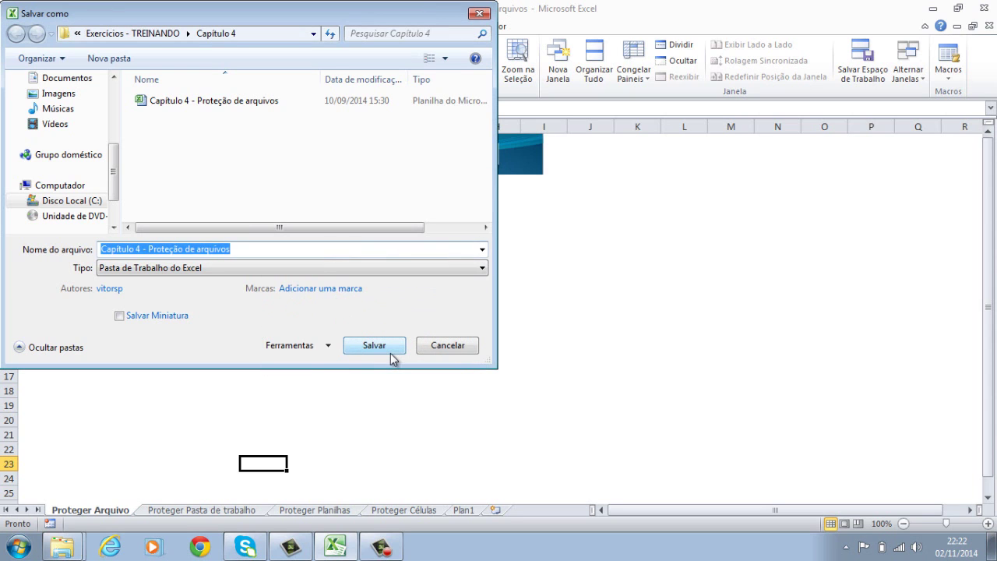
click(391, 350)
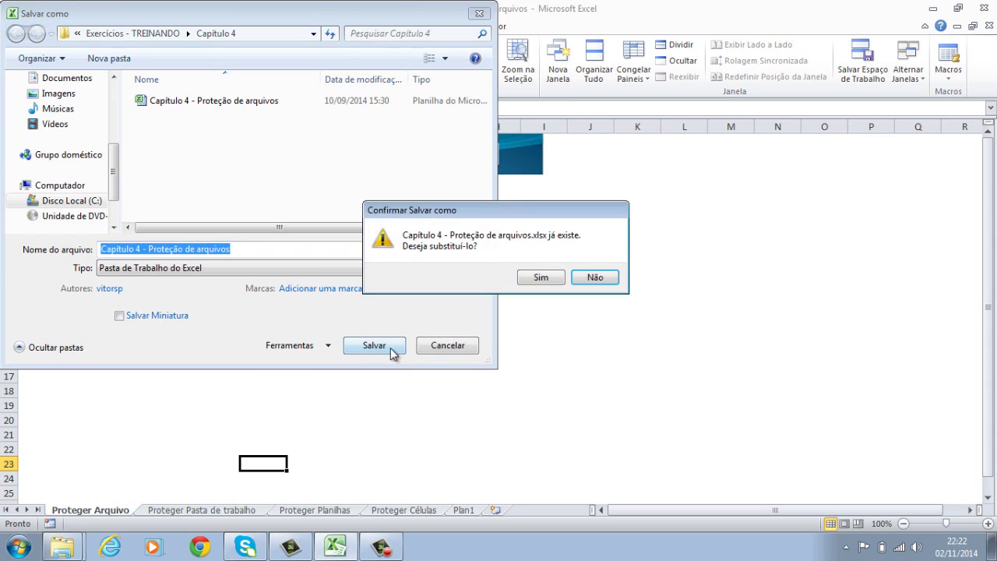
click(551, 284)
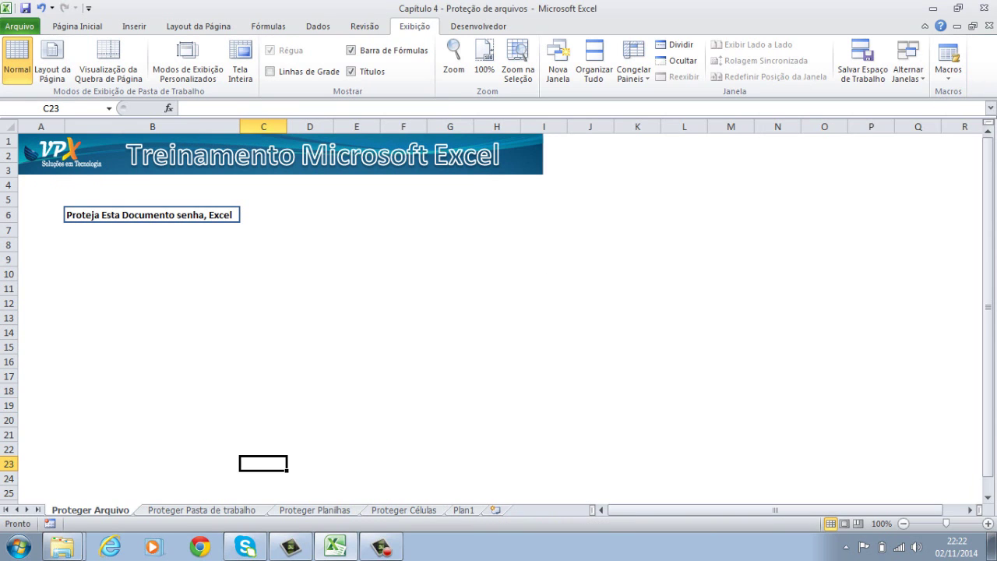
Close Excel and reopen 'Capitulo 4 - Proteção de arquivos' from the maximized Explorer folder.
click(64, 548)
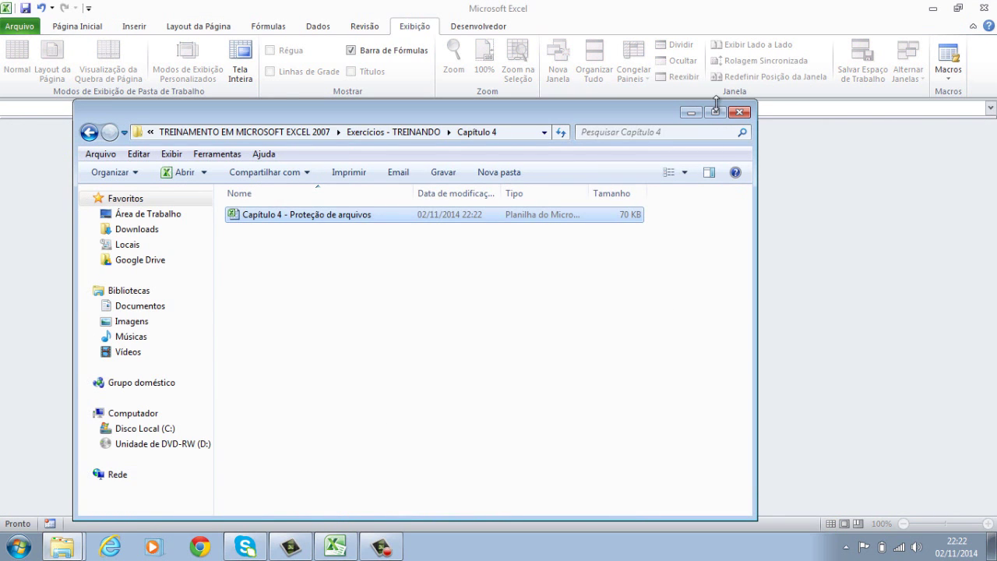
click(714, 113)
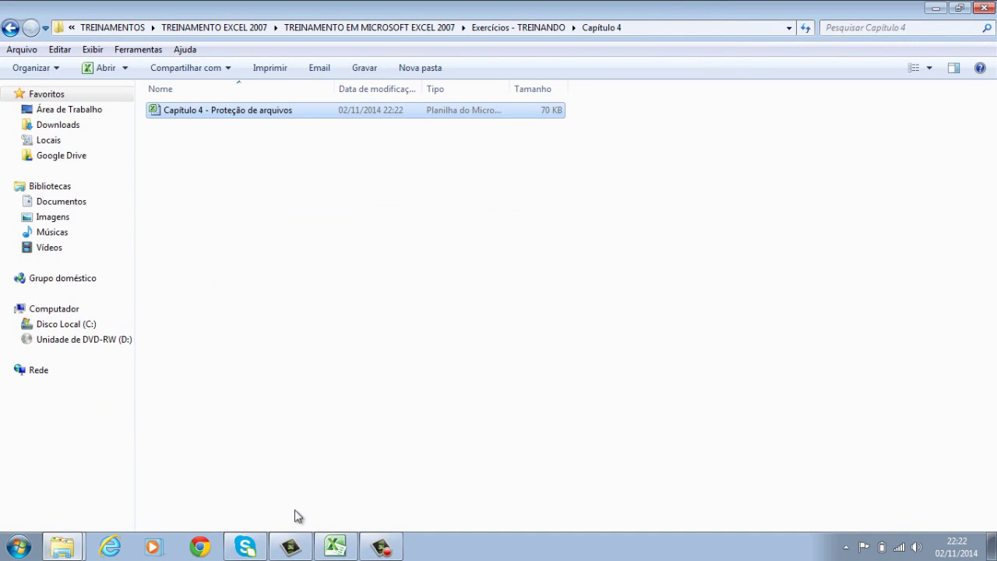
click(340, 545)
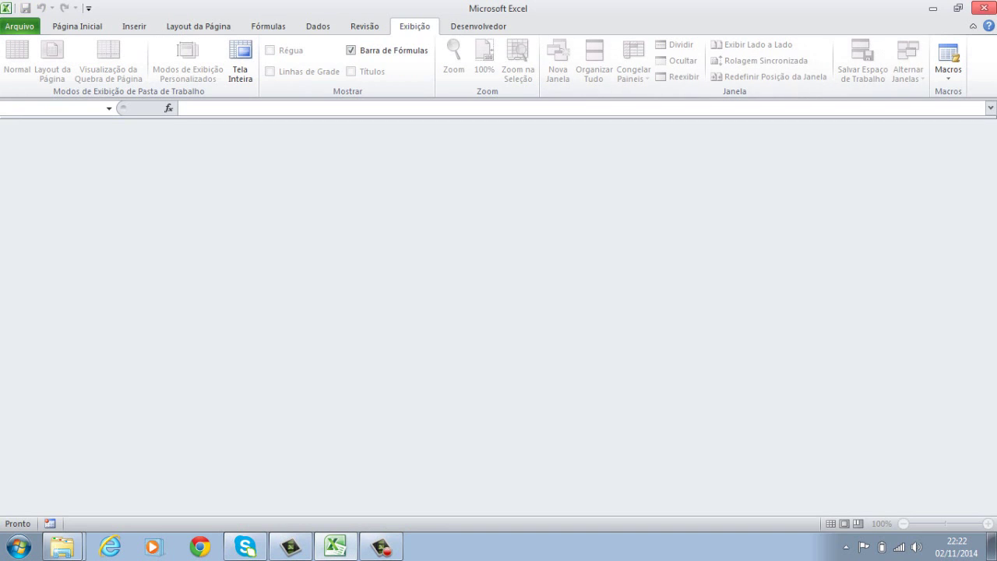
click(986, 7)
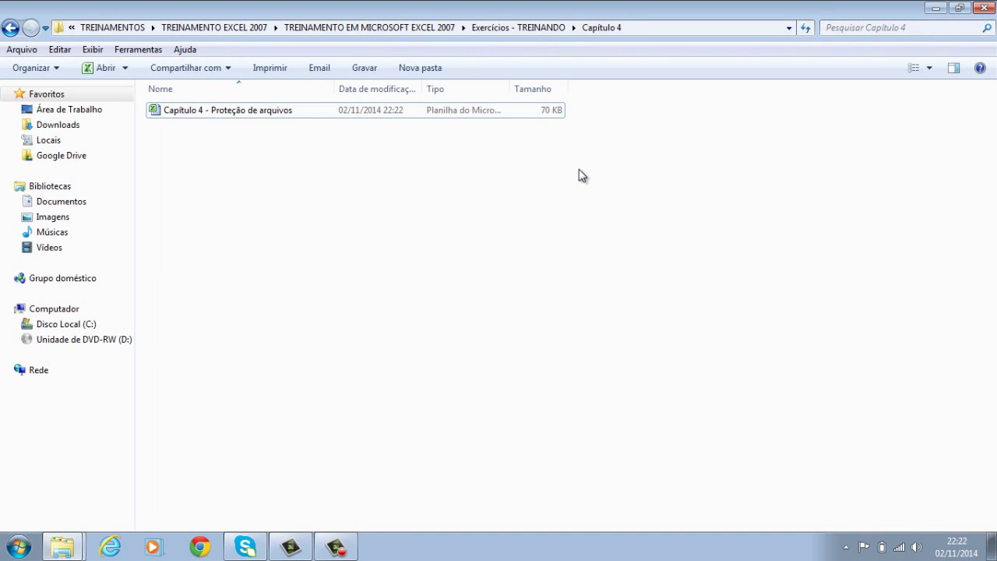
click(280, 117)
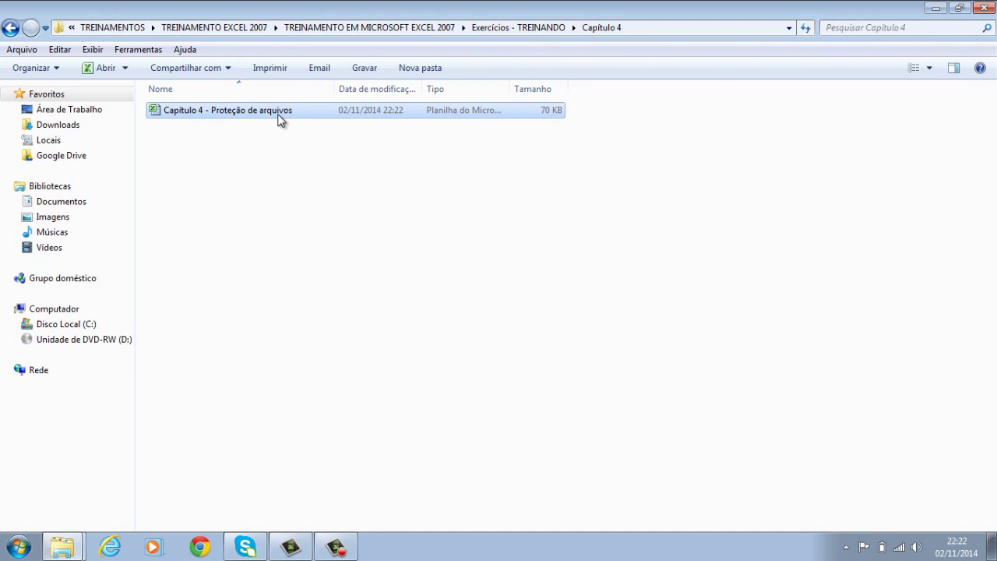
double_click(282, 116)
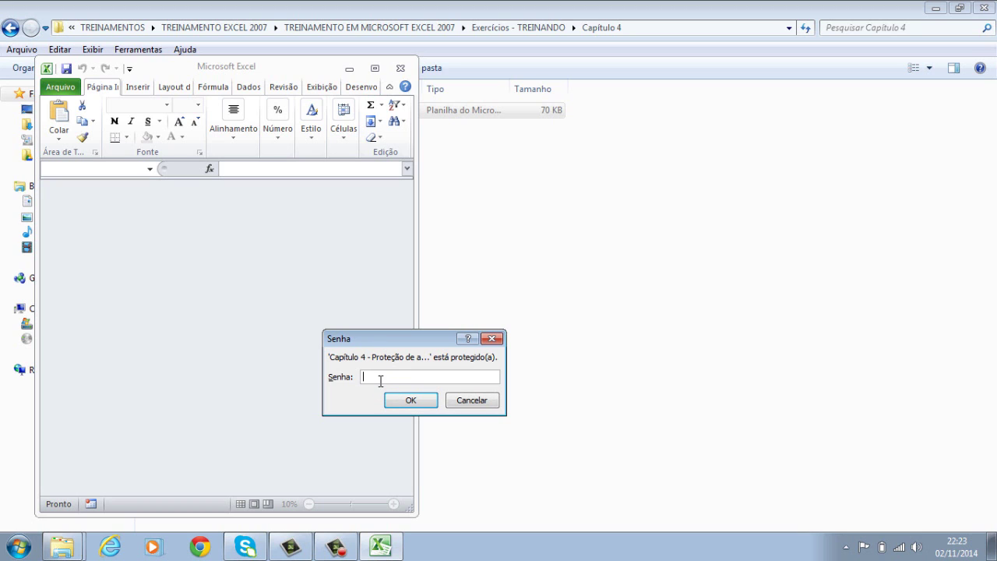
After one rejected attempt, open the workbook with the correct password and maximize it.
text(12345)
key(Return)
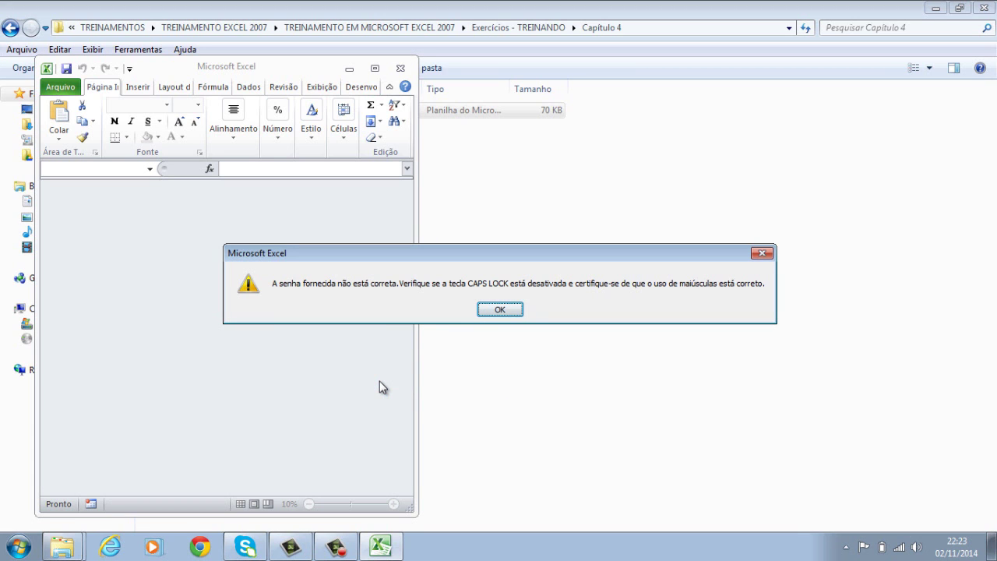
click(488, 306)
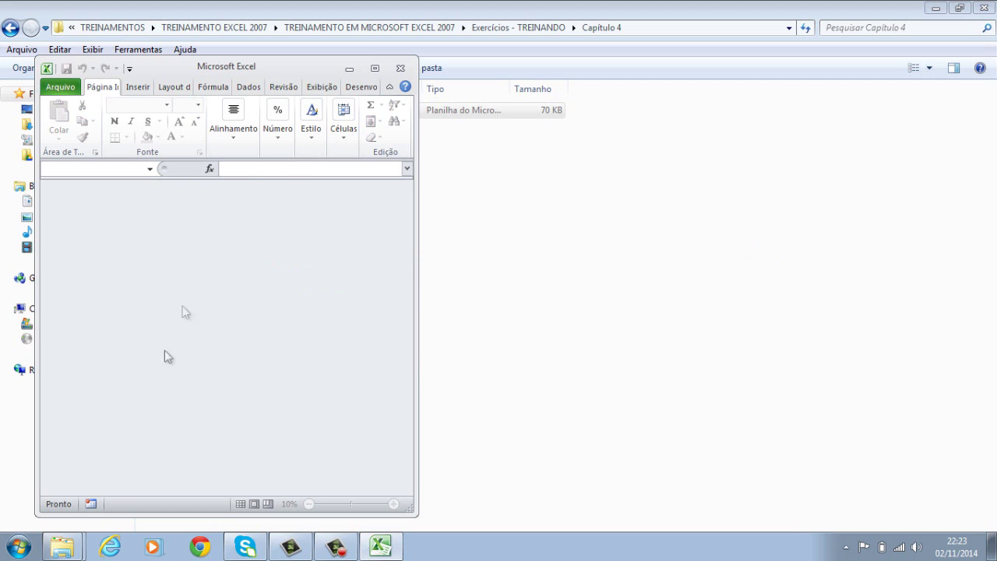
click(400, 69)
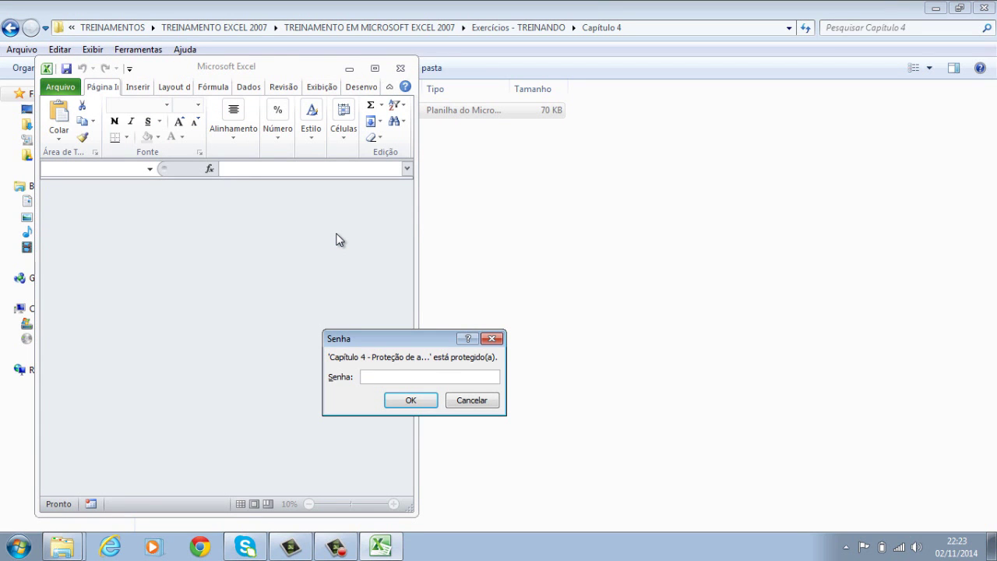
text(•••••)
click(410, 401)
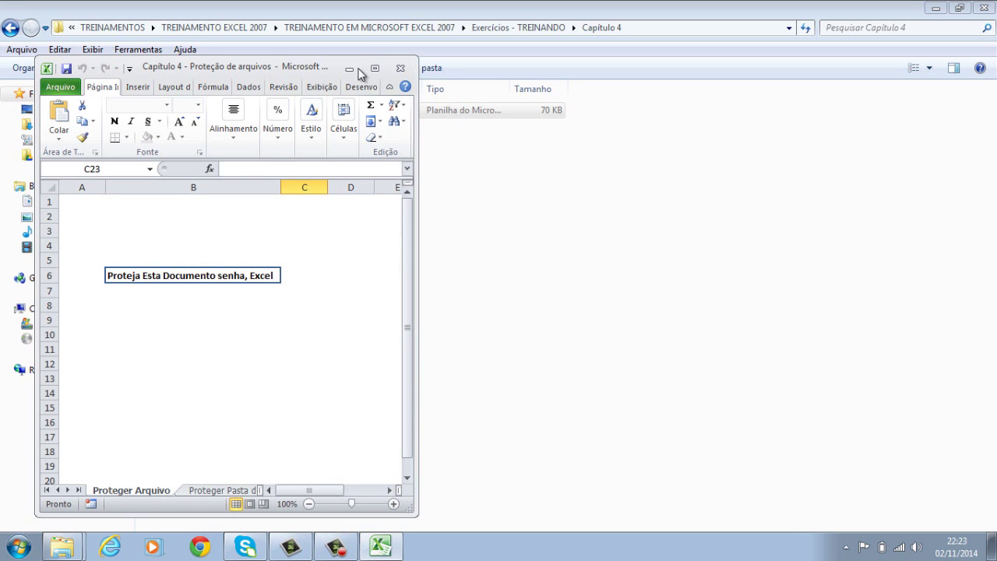
click(374, 68)
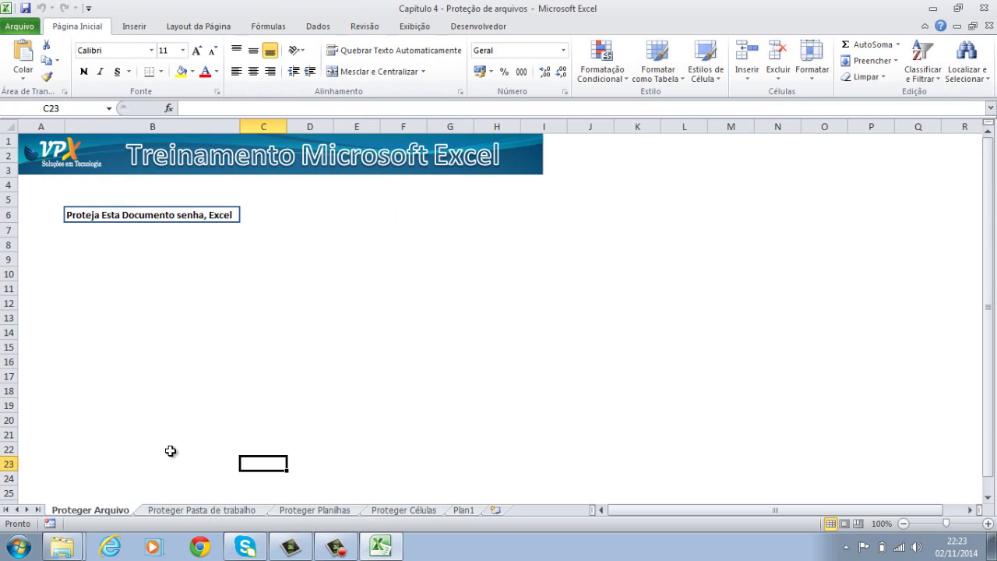
Show the Proteger Pasta de trabalho sheet, briefly switching to Explorer and back.
click(200, 511)
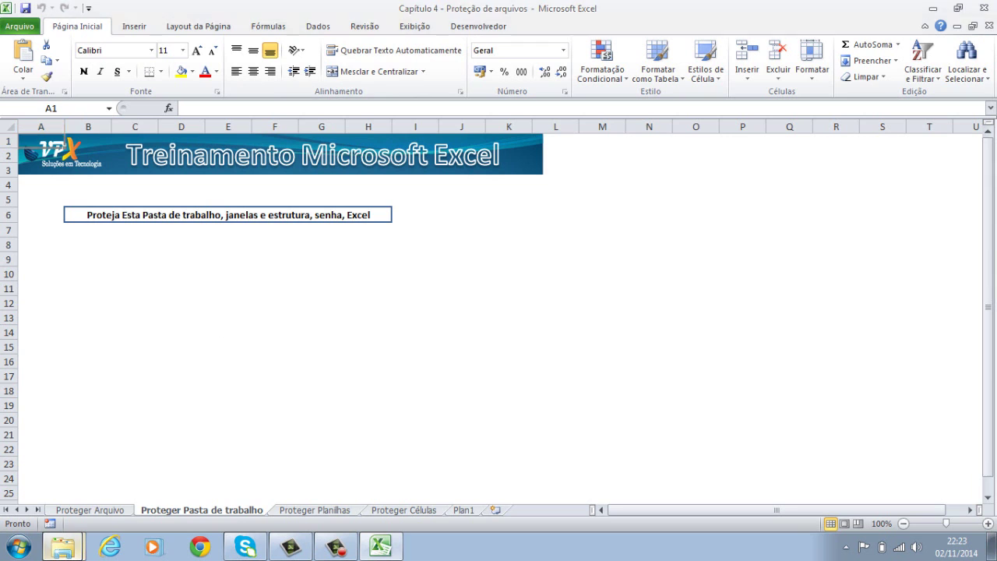
click(72, 542)
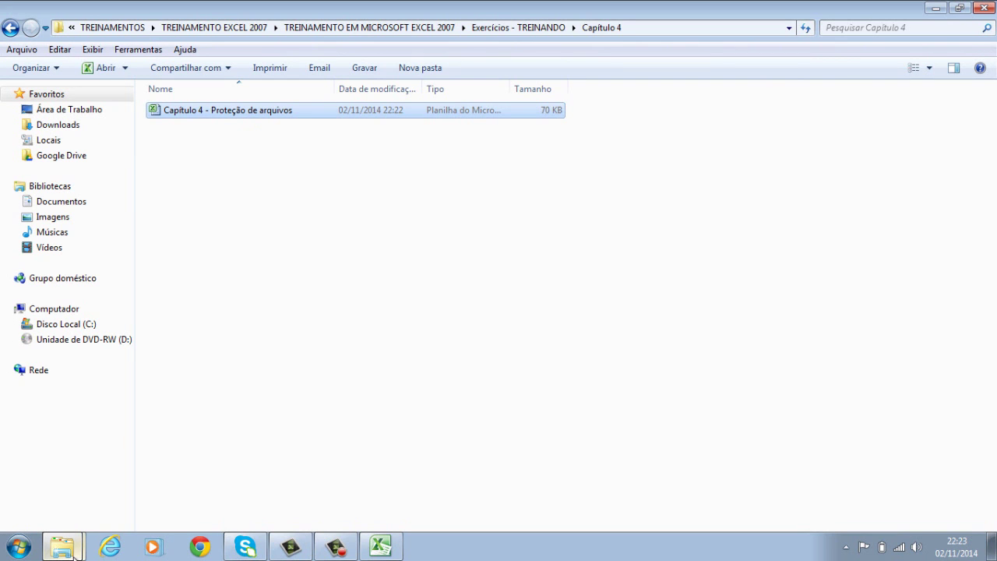
click(381, 546)
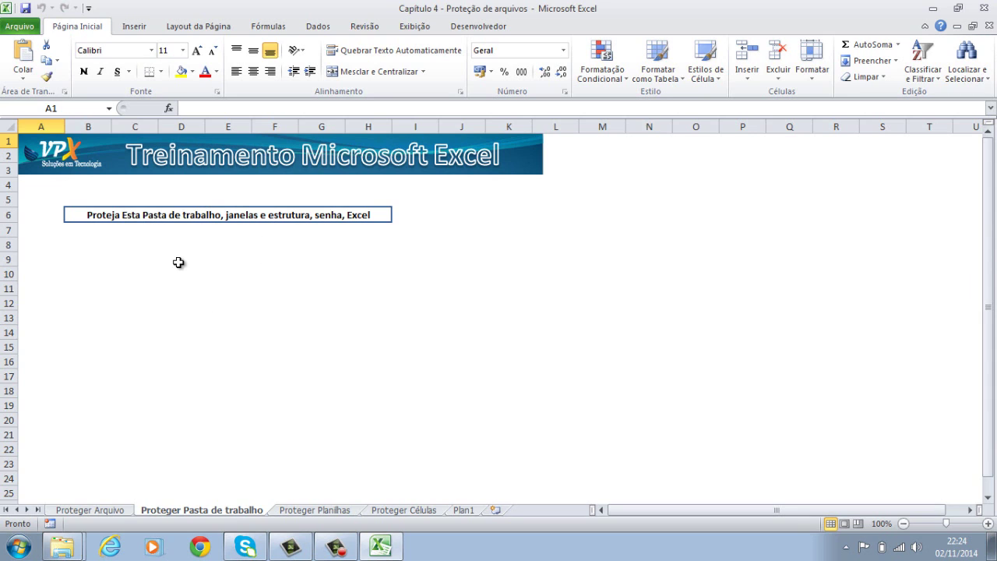
click(102, 215)
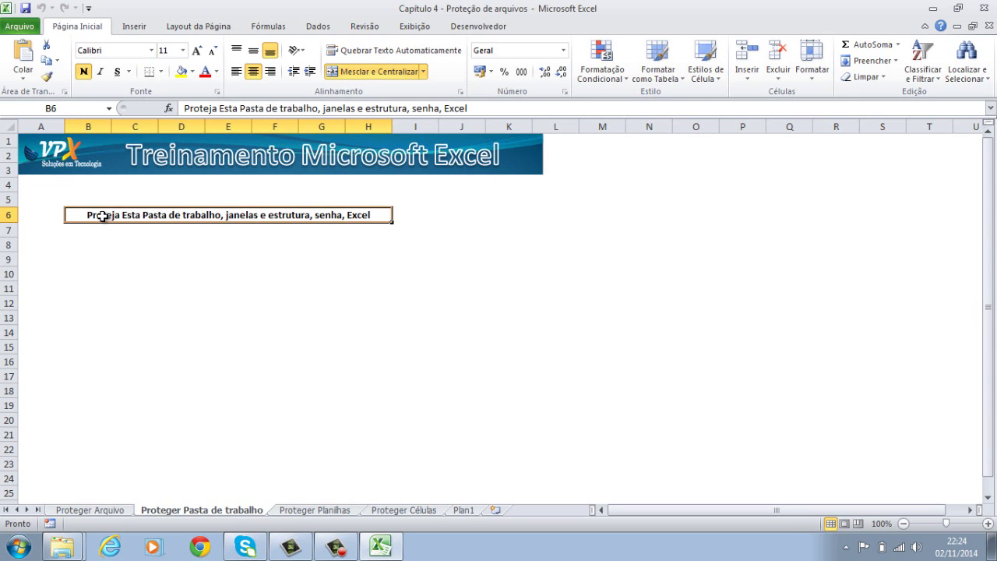
click(125, 146)
click(184, 416)
click(223, 374)
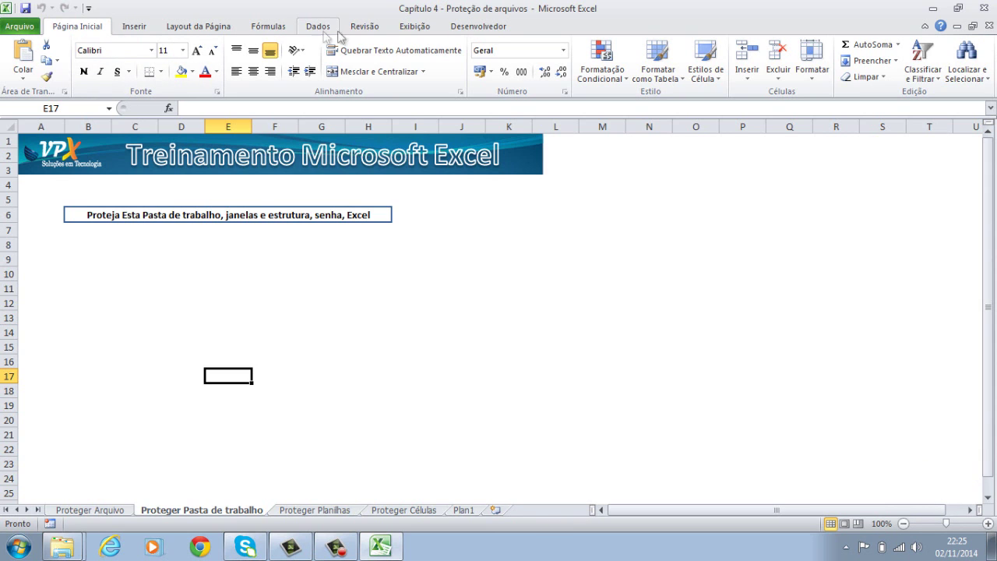
Protect workbook structure and windows with a confirmed password, then select cell H16.
click(377, 30)
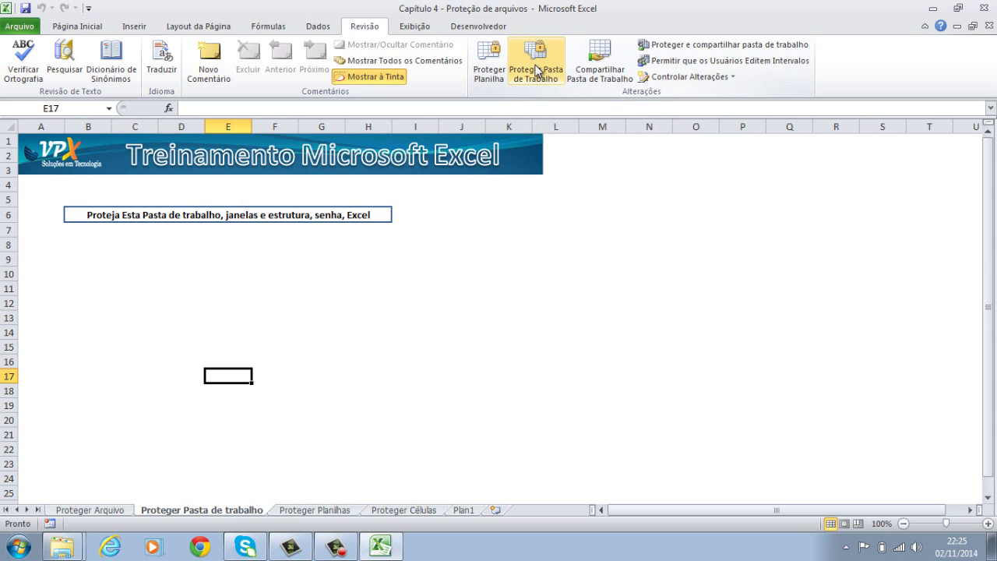
click(544, 78)
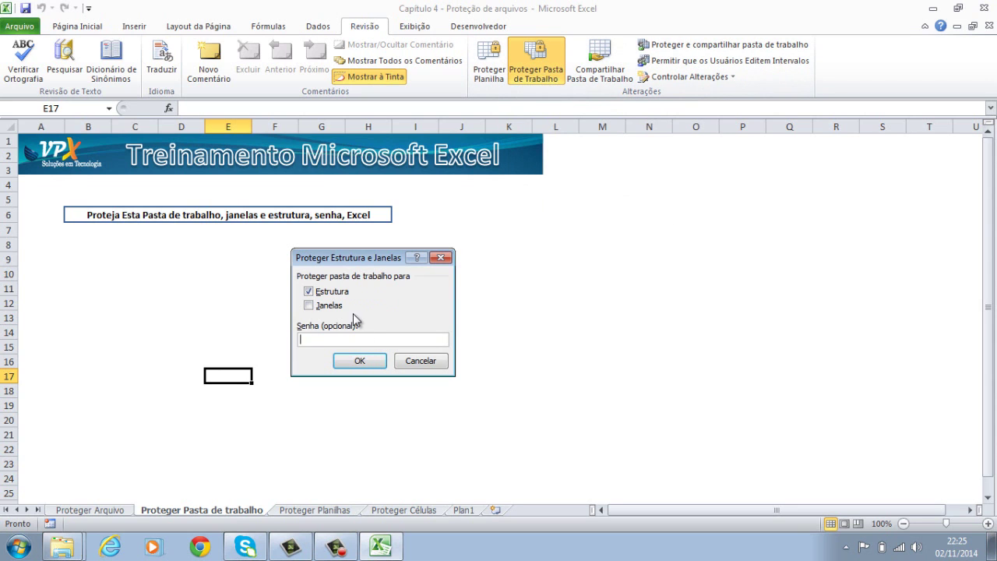
text(1)
click(327, 307)
click(320, 339)
key(BackSpace)
text(12345)
click(361, 361)
text(1234)
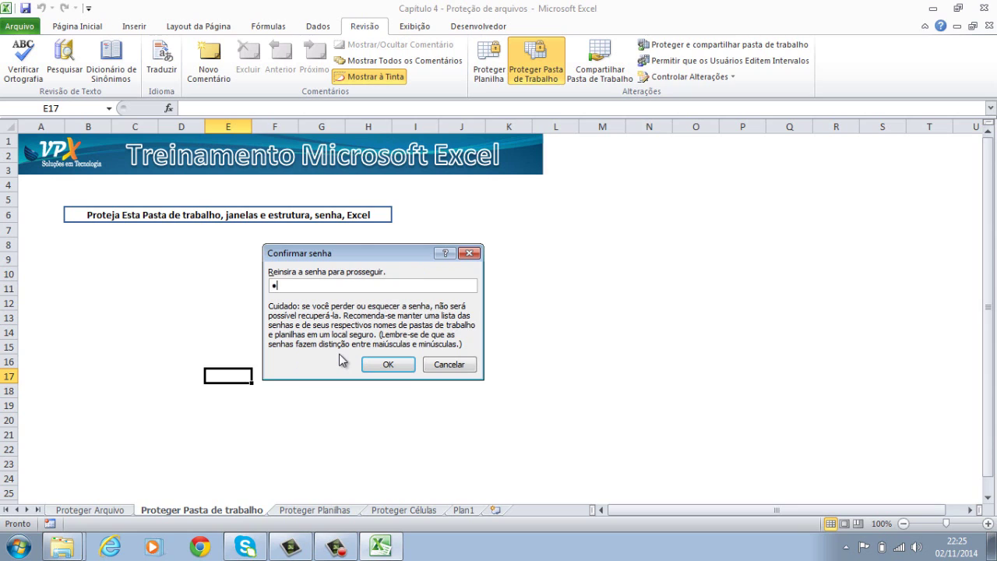
text(5)
click(381, 364)
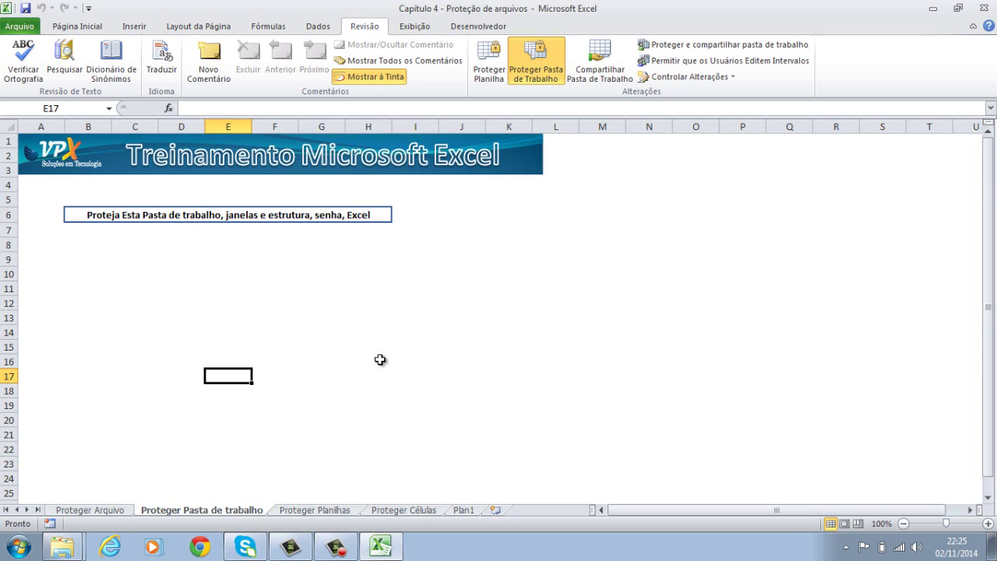
click(380, 360)
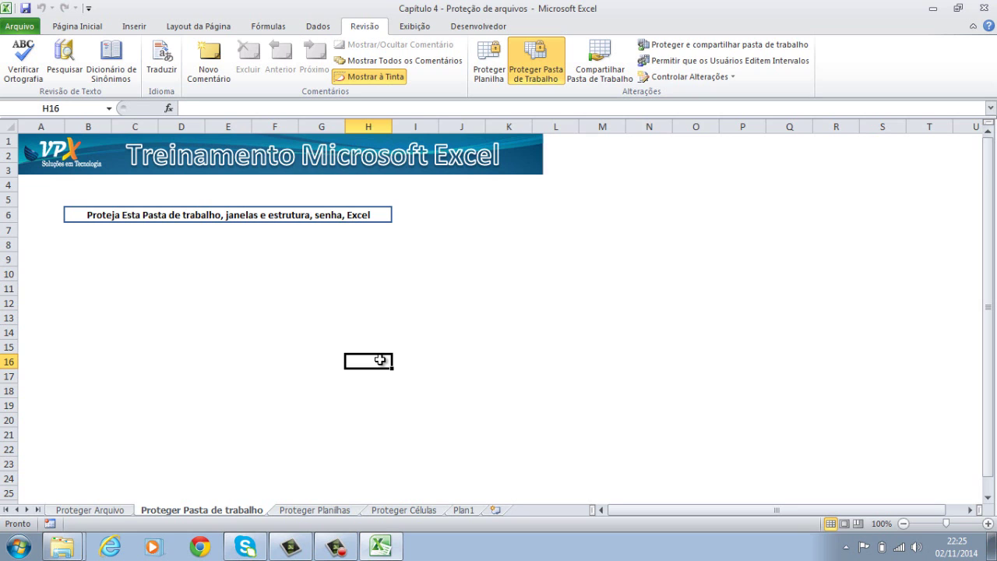
Type test text into H16 and H17, then clear both cells.
text(yyfruyfyft)
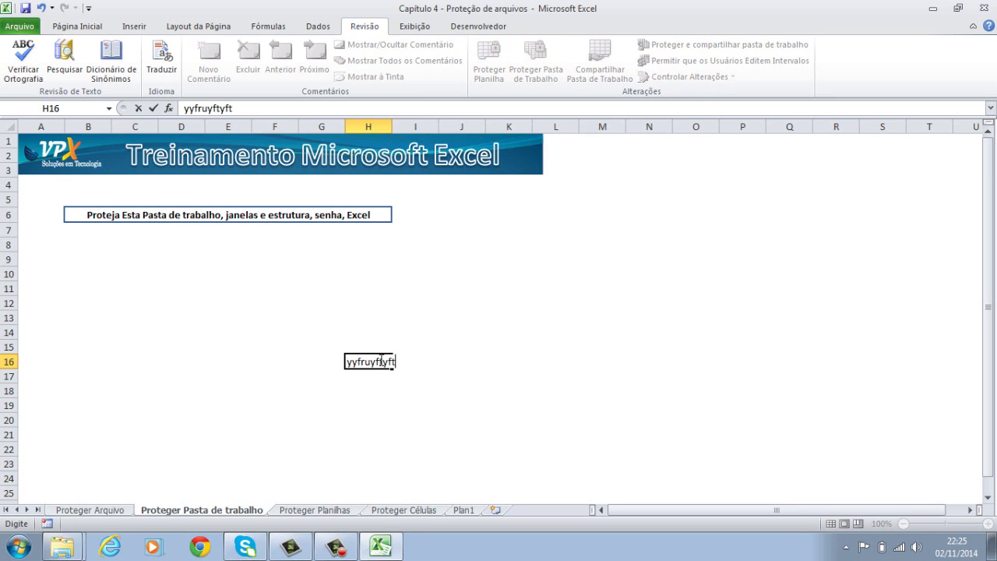
key(Return)
text(gygy)
key(Return)
key(Up)
key(Delete)
key(Up)
key(Delete)
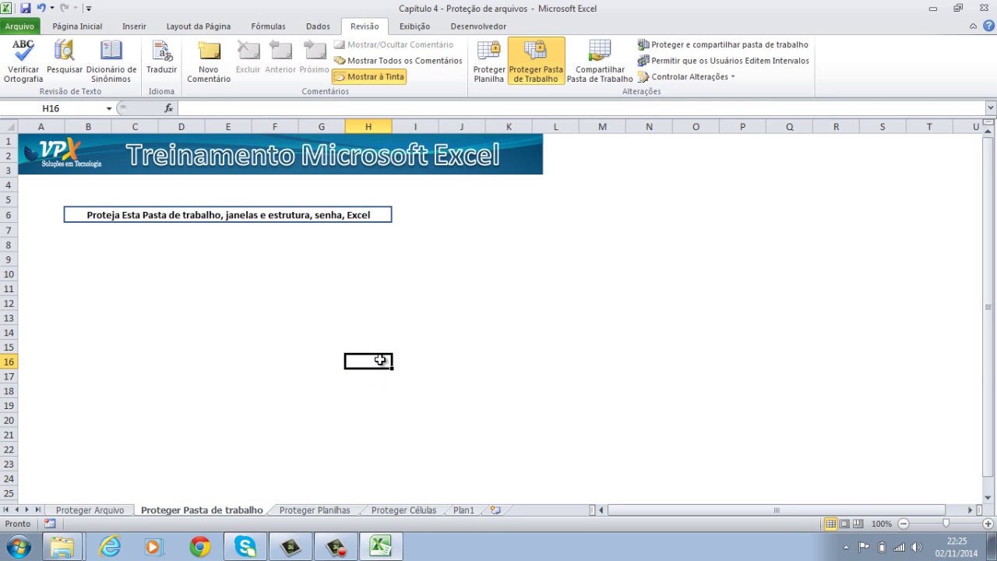
Insert a row at row 13 to show cell edits still work.
click(4, 318)
right_click(4, 318)
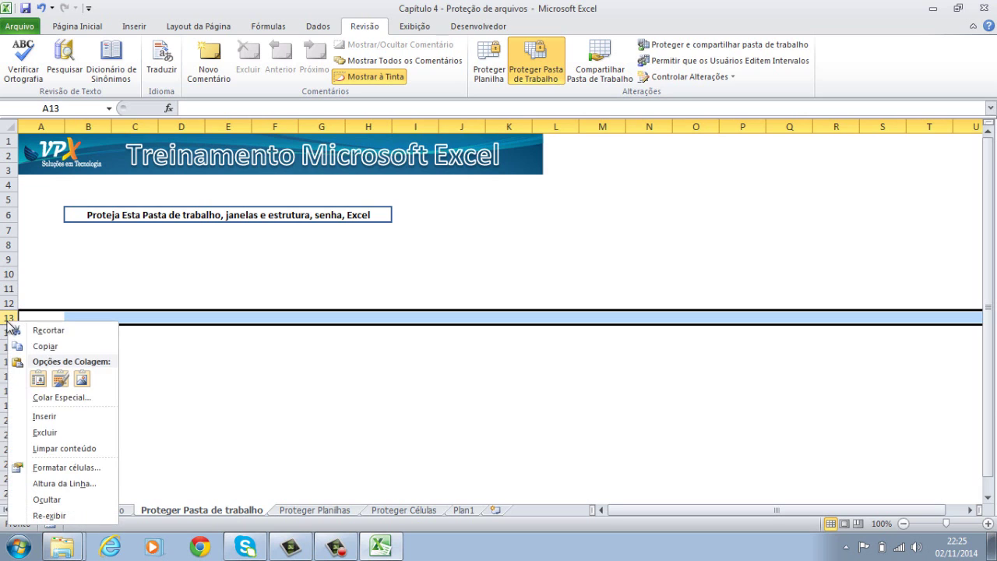
click(102, 415)
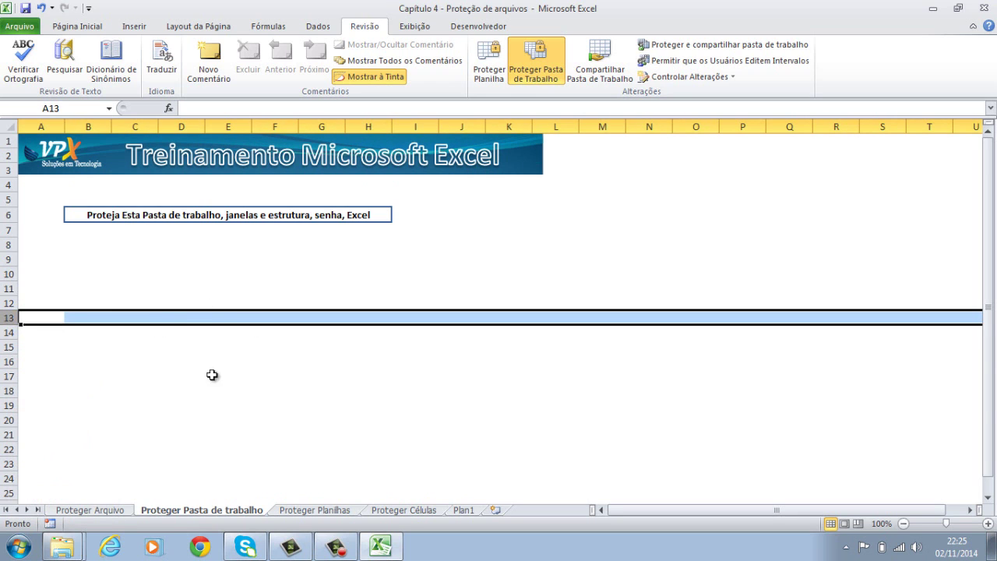
click(206, 303)
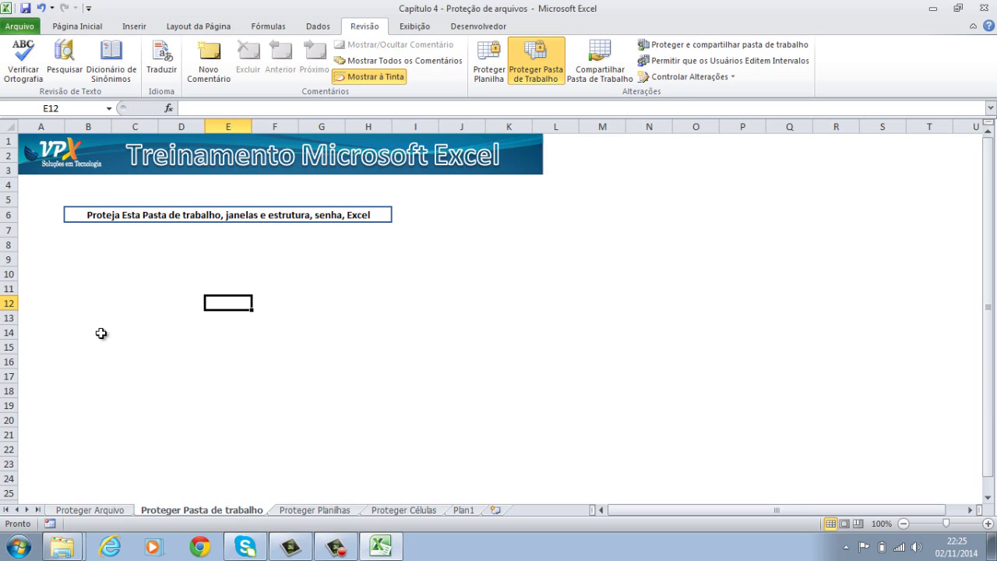
Check that sheet-tab commands are disabled, ending on the Proteger Arquivo sheet.
right_click(228, 514)
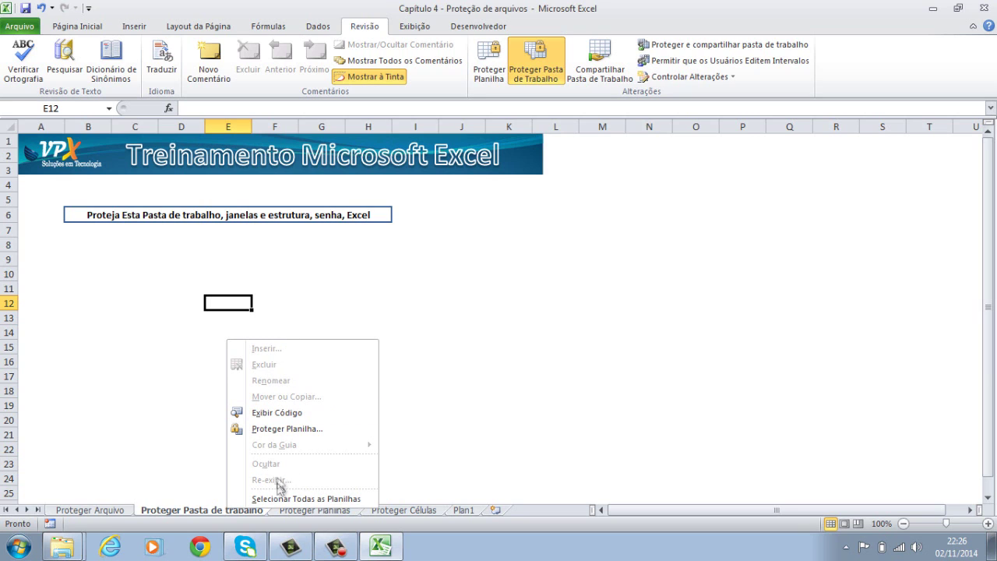
click(104, 513)
right_click(104, 513)
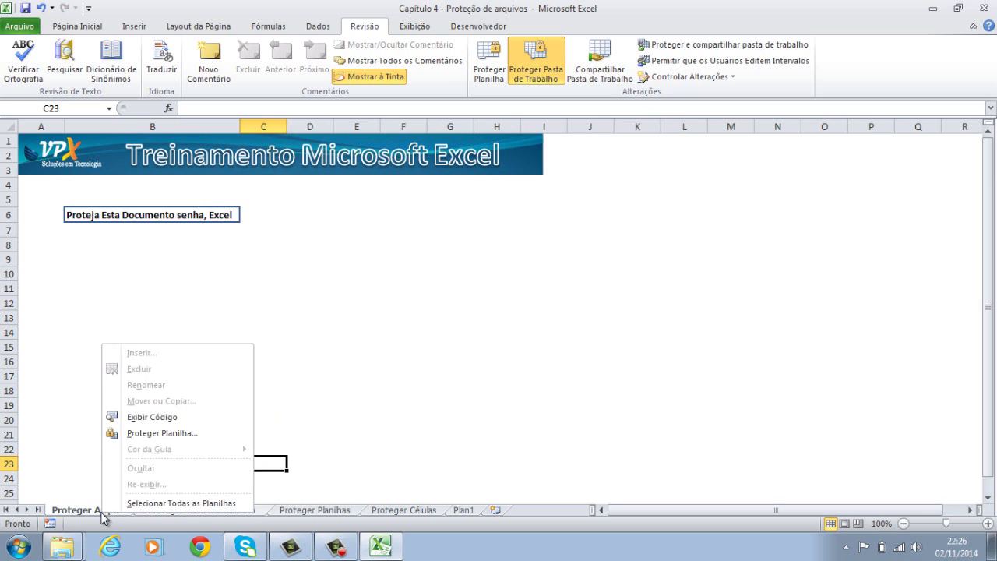
click(444, 445)
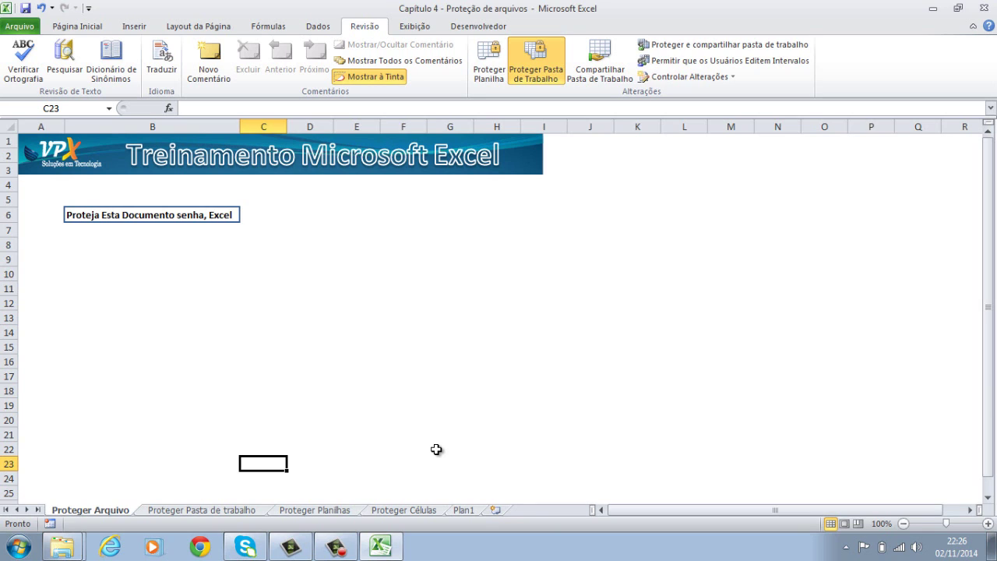
Unprotect the workbook structure by entering the workbook password in Desproteger Pasta de Trabalho.
click(540, 74)
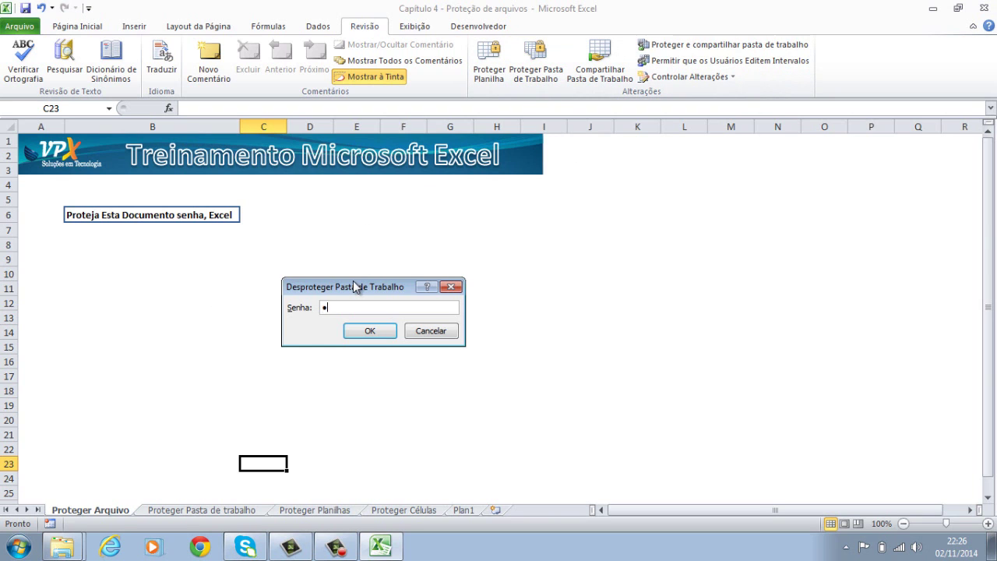
text(12345)
key(Return)
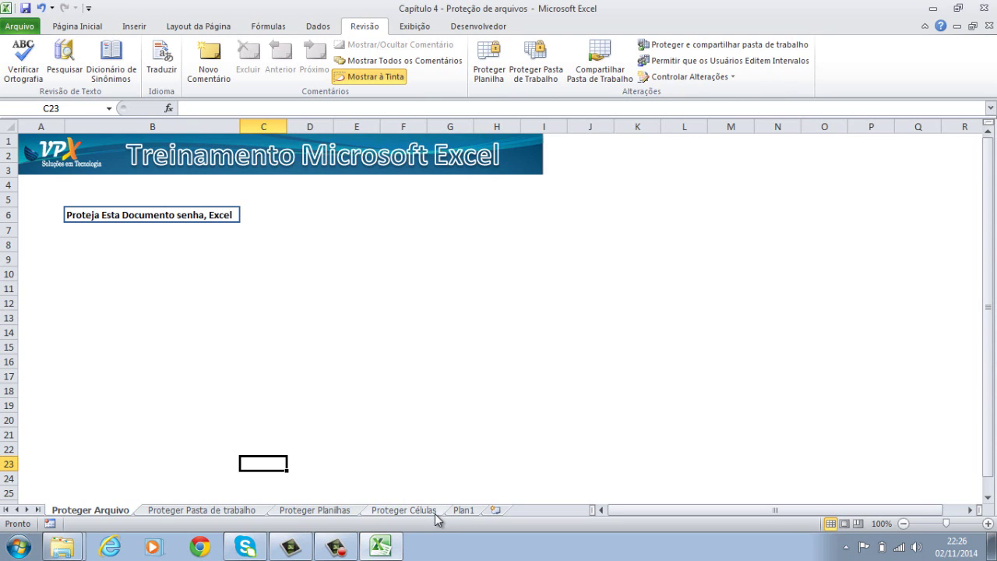
Check the sheet-tab options on the Proteger Células sheet.
click(435, 513)
right_click(436, 514)
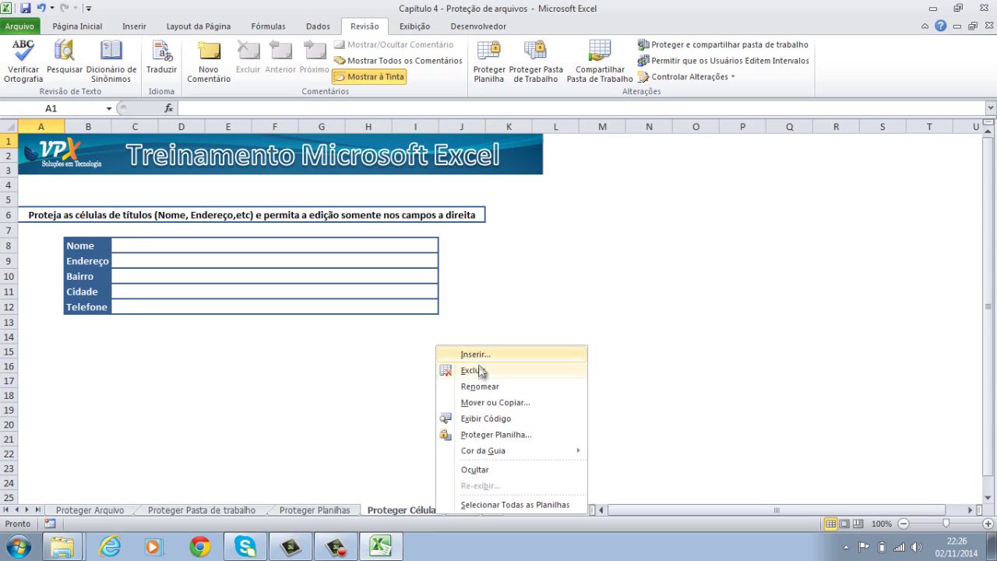
click(353, 474)
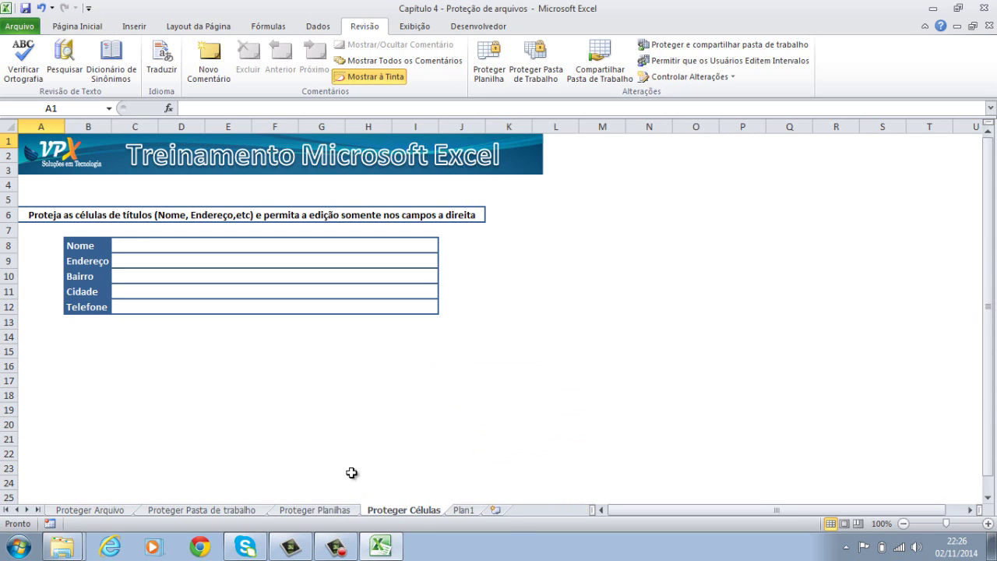
Add two new sheets, delete Plan3 and Plan2, then show Proteger Planilhas.
click(499, 511)
click(534, 510)
right_click(538, 507)
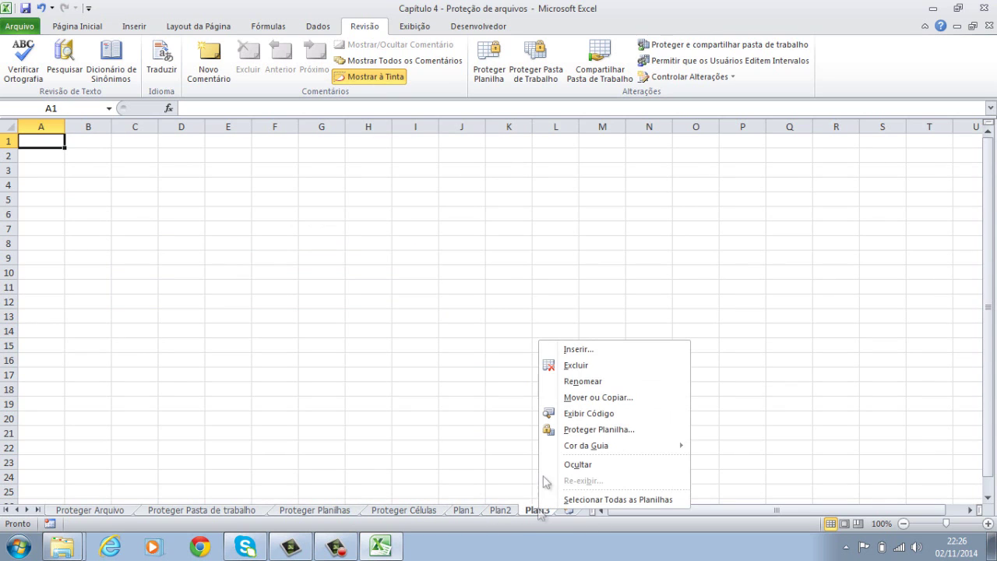
click(555, 364)
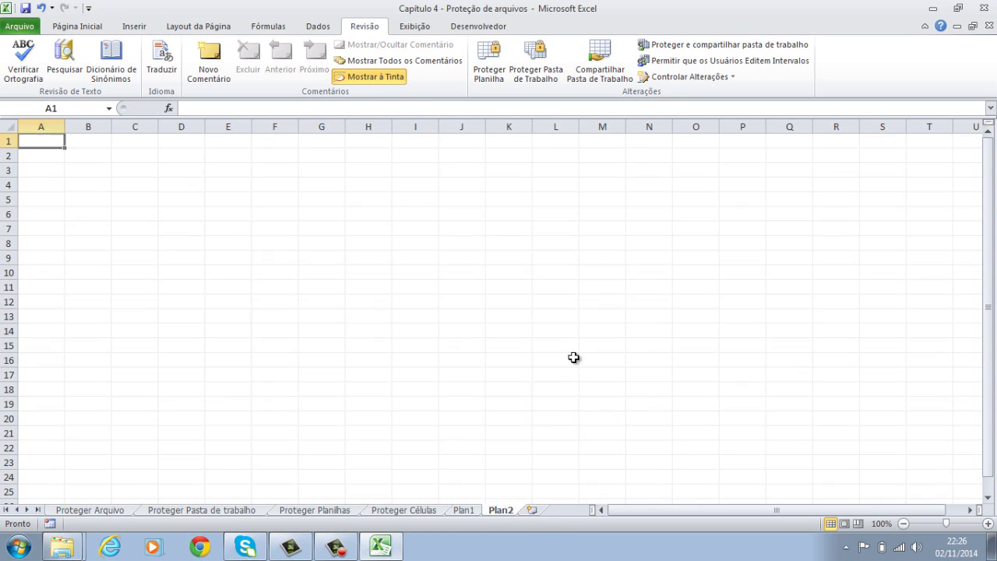
right_click(497, 512)
click(536, 369)
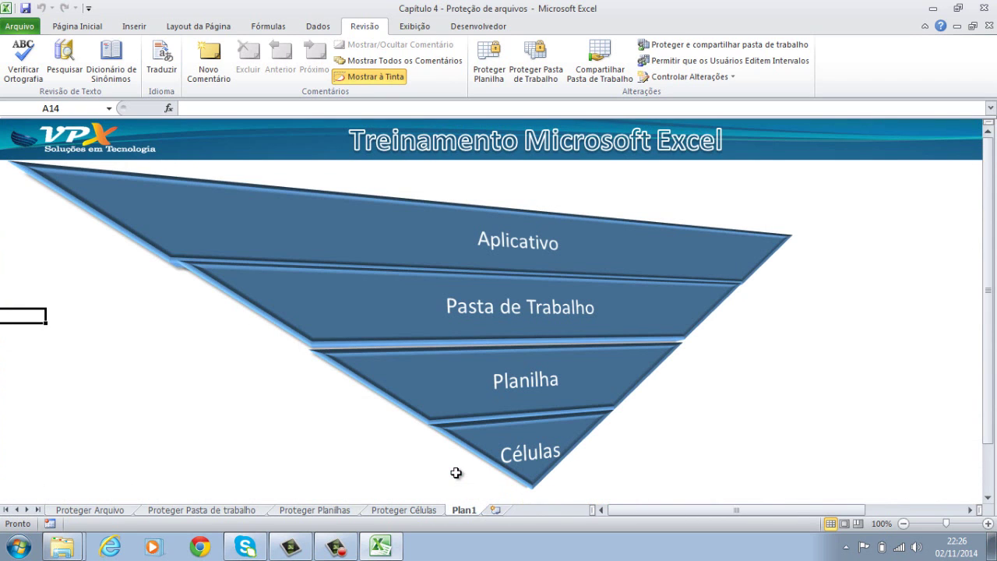
click(231, 510)
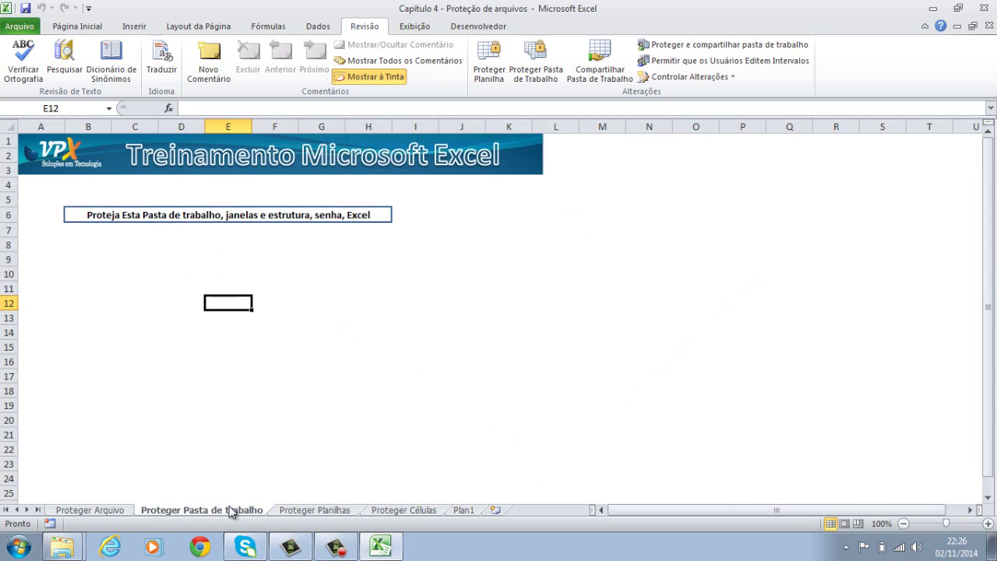
click(316, 511)
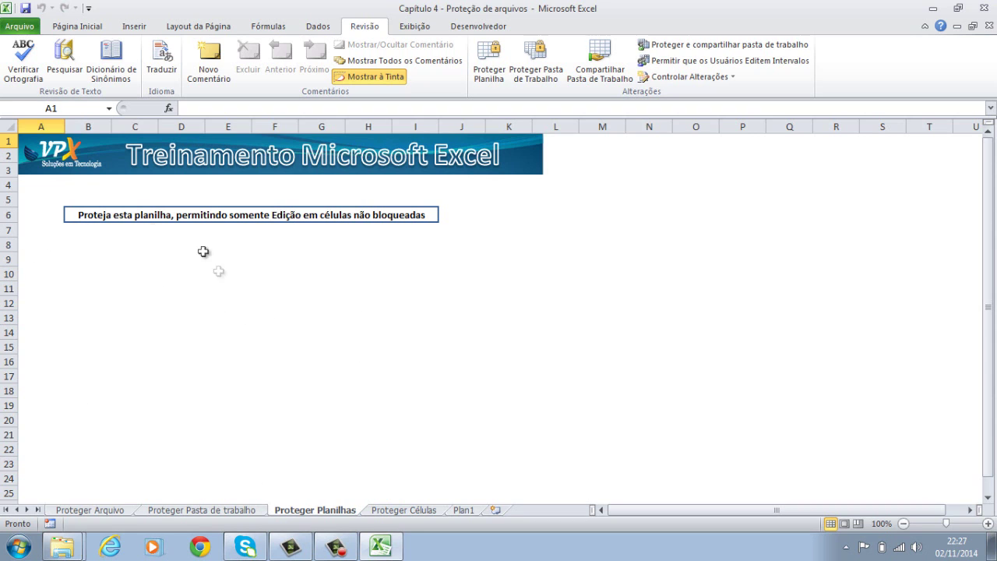
click(144, 333)
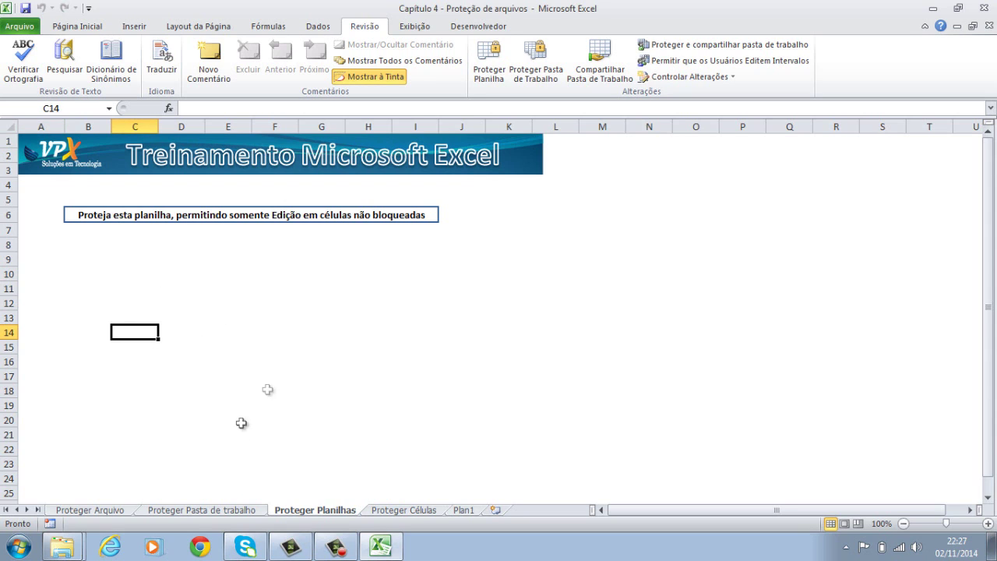
click(255, 288)
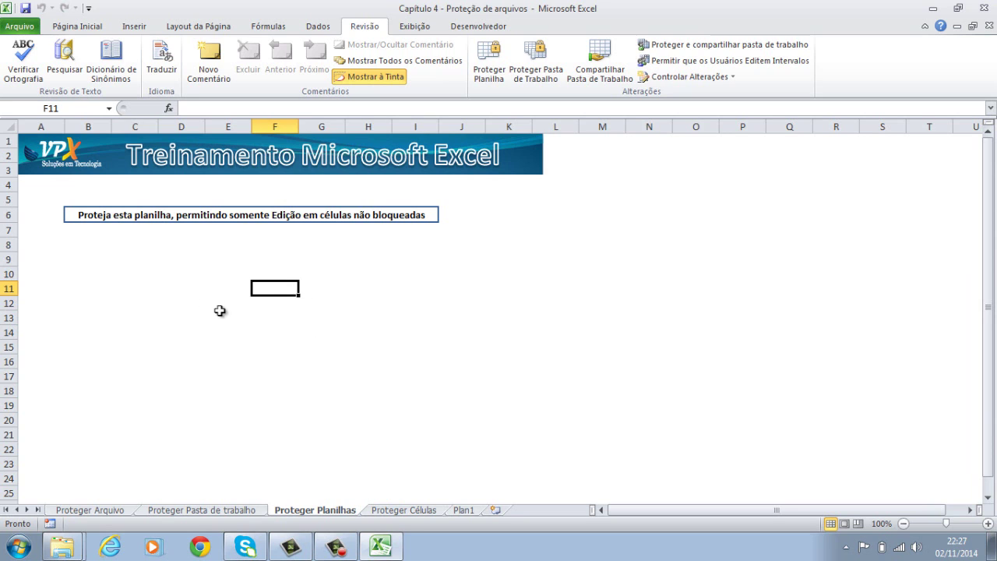
text(gftfrtfrtfrtygyuigu)
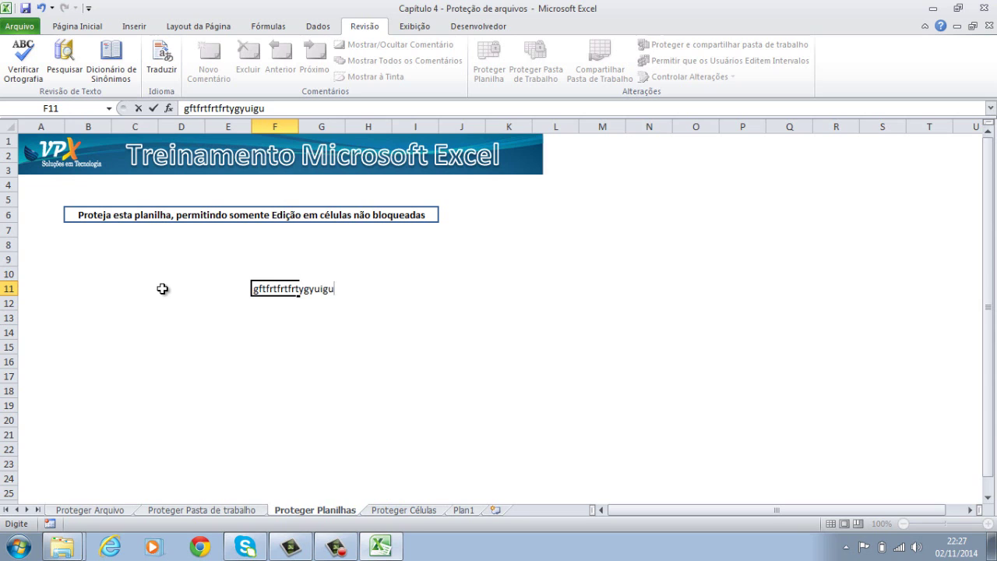
key(BackSpace)
key(ctrl+Return)
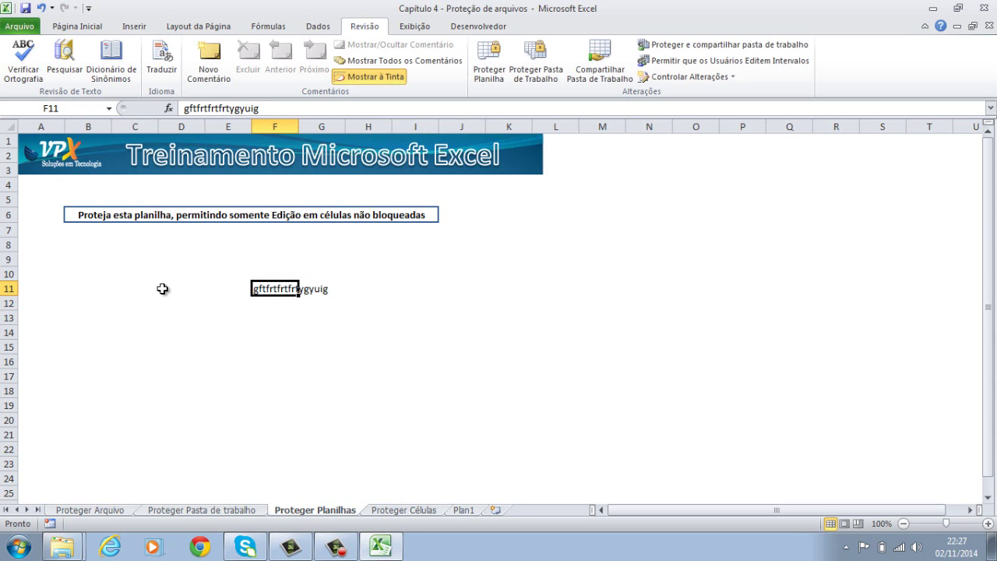
key(Delete)
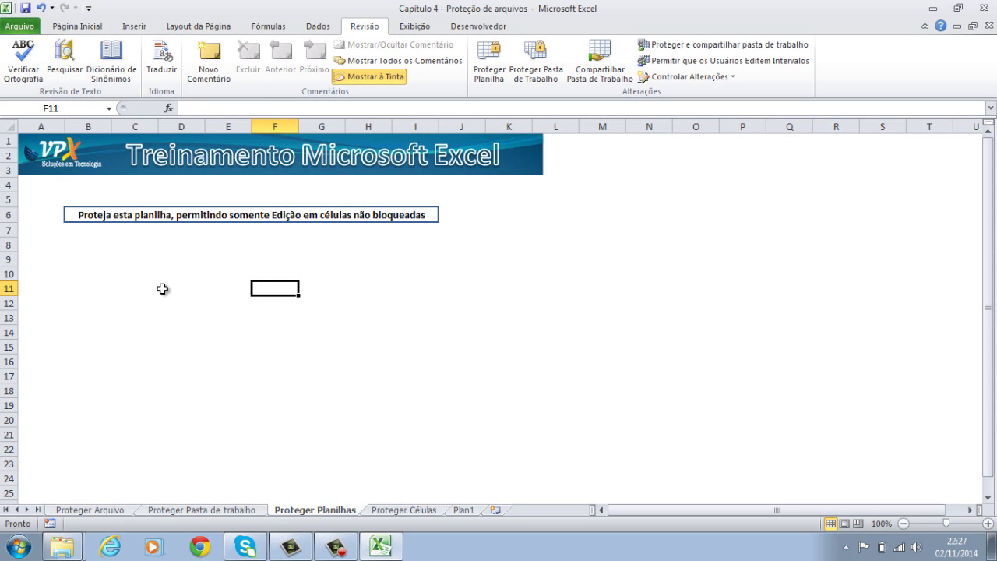
right_click(10, 260)
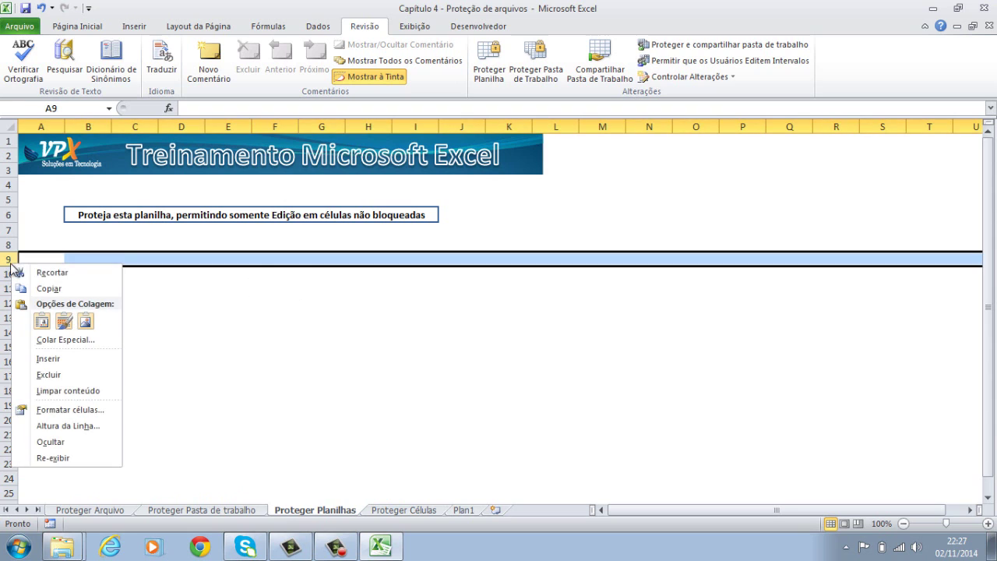
click(209, 357)
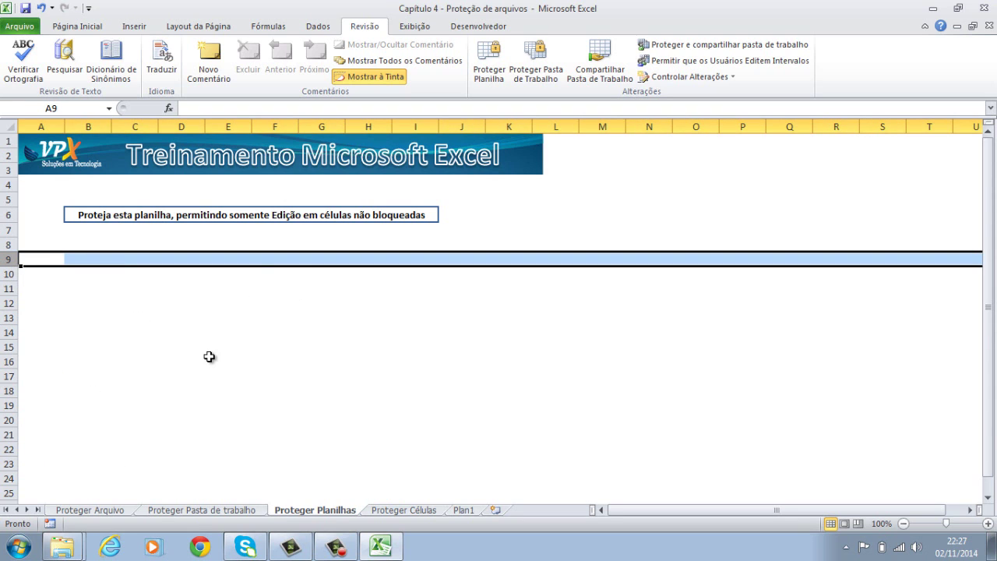
click(208, 357)
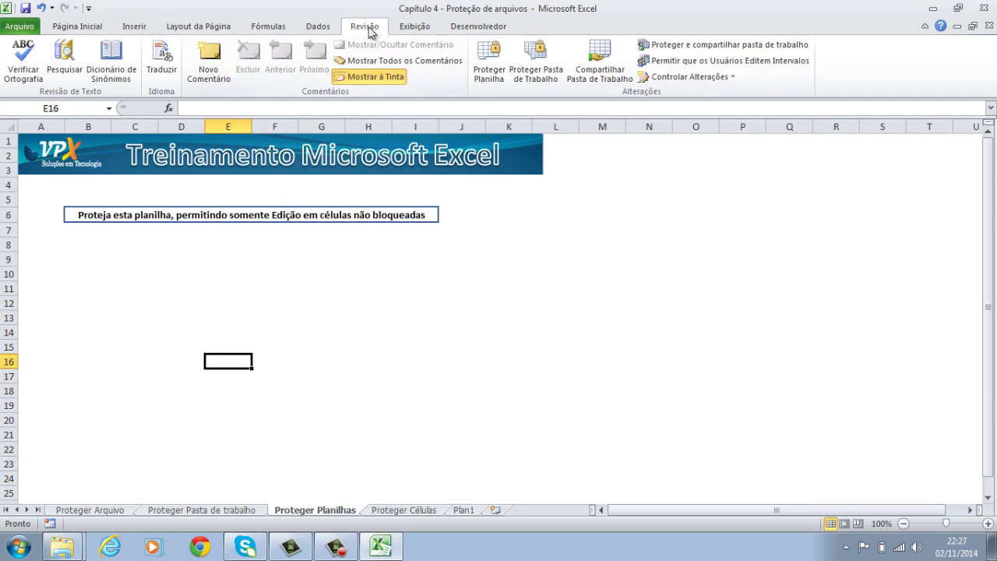
click(495, 68)
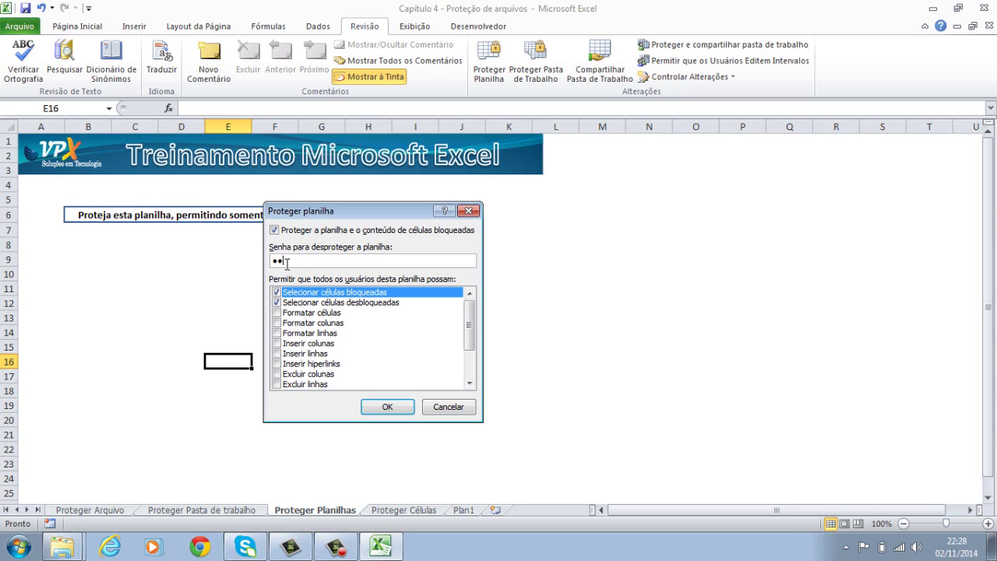
key(Return)
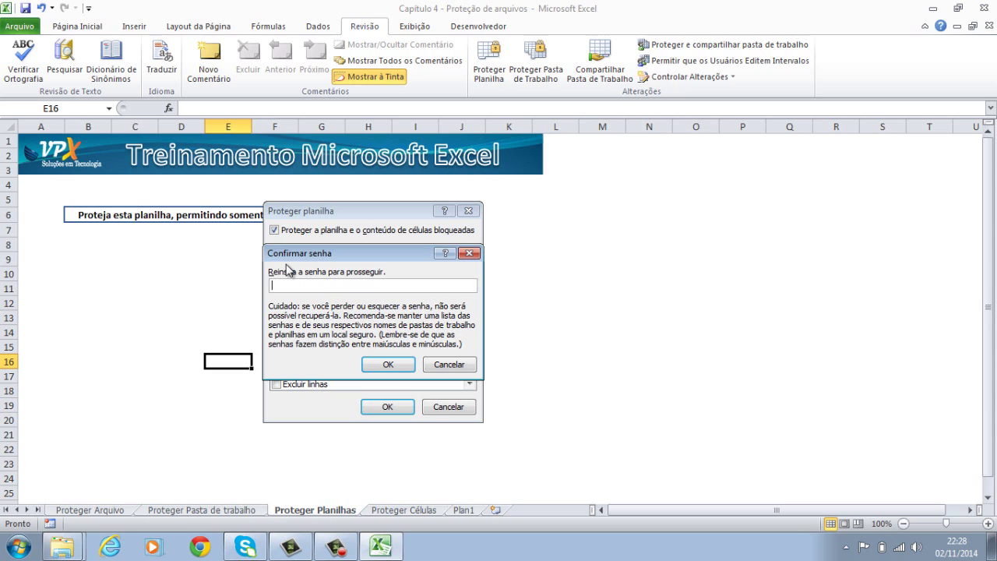
text(1234)
key(Return)
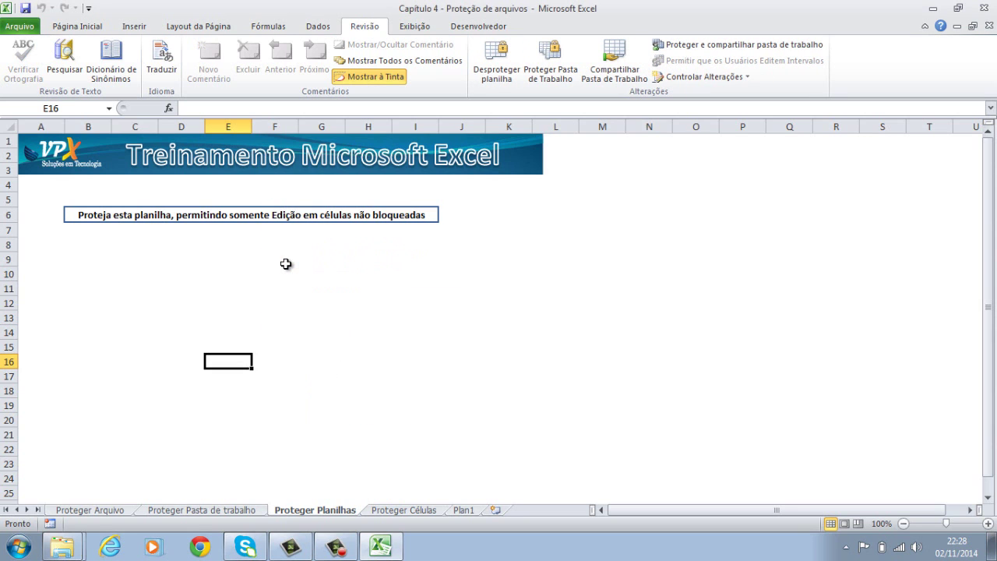
click(285, 264)
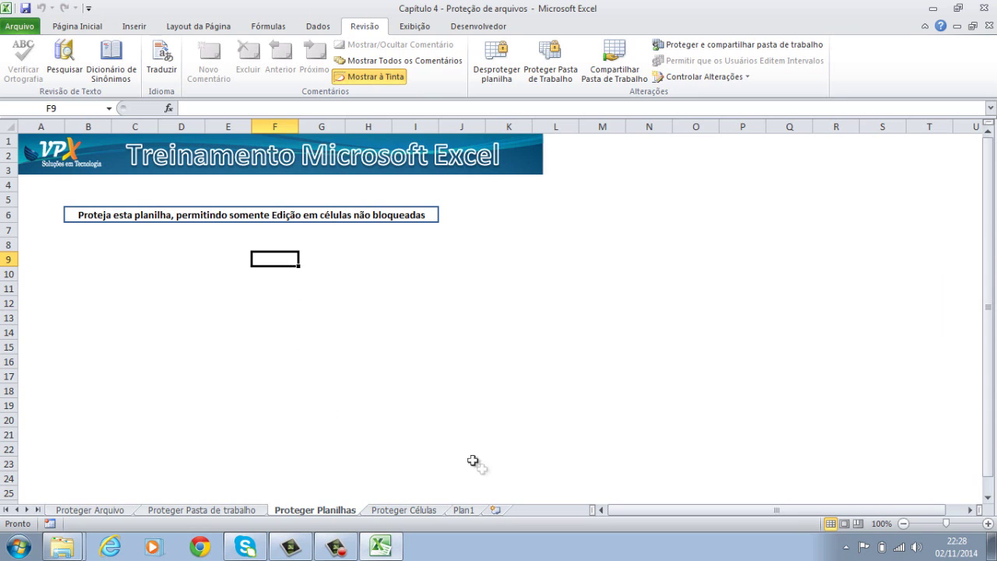
click(496, 510)
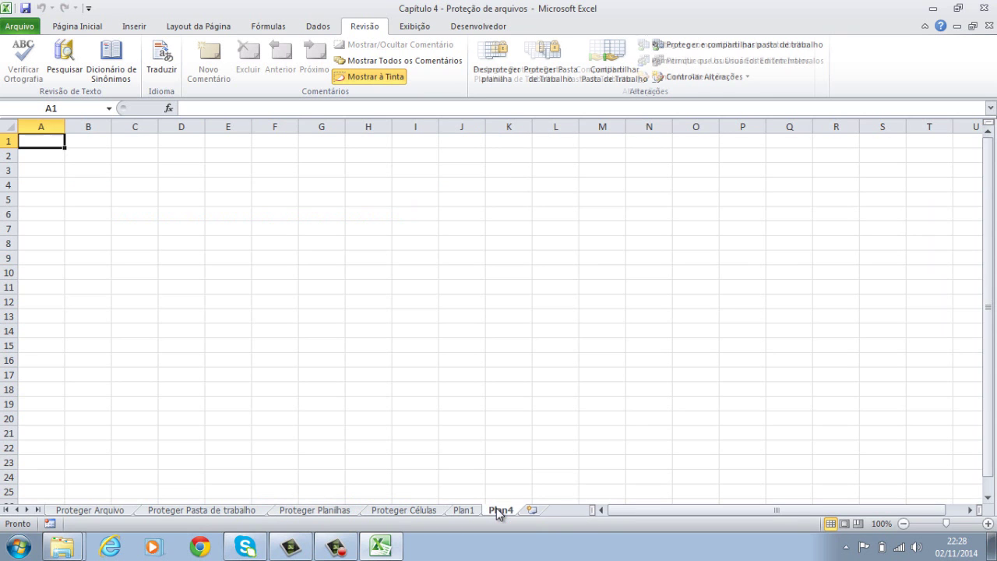
right_click(499, 511)
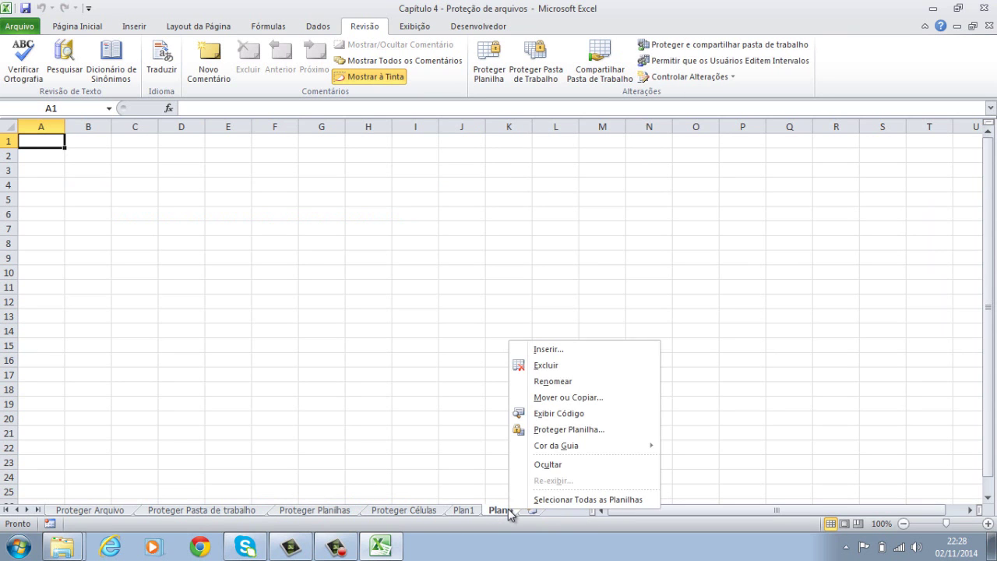
click(580, 366)
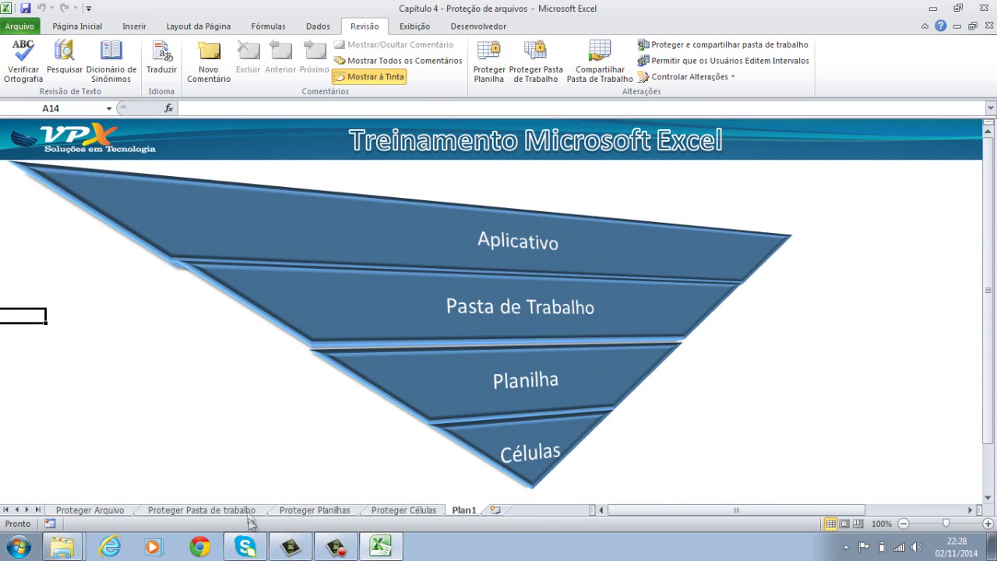
click(296, 511)
double_click(168, 362)
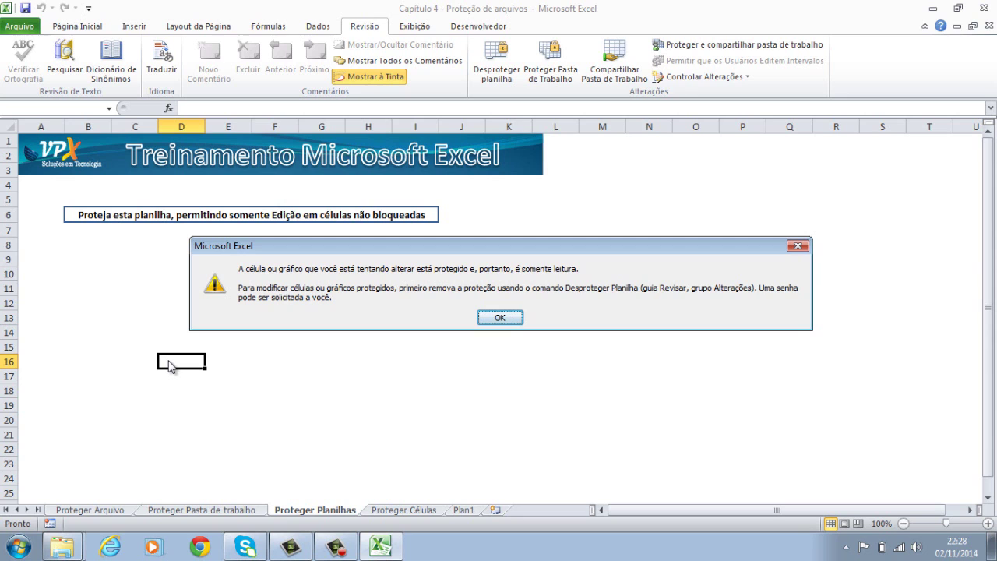
key(Return)
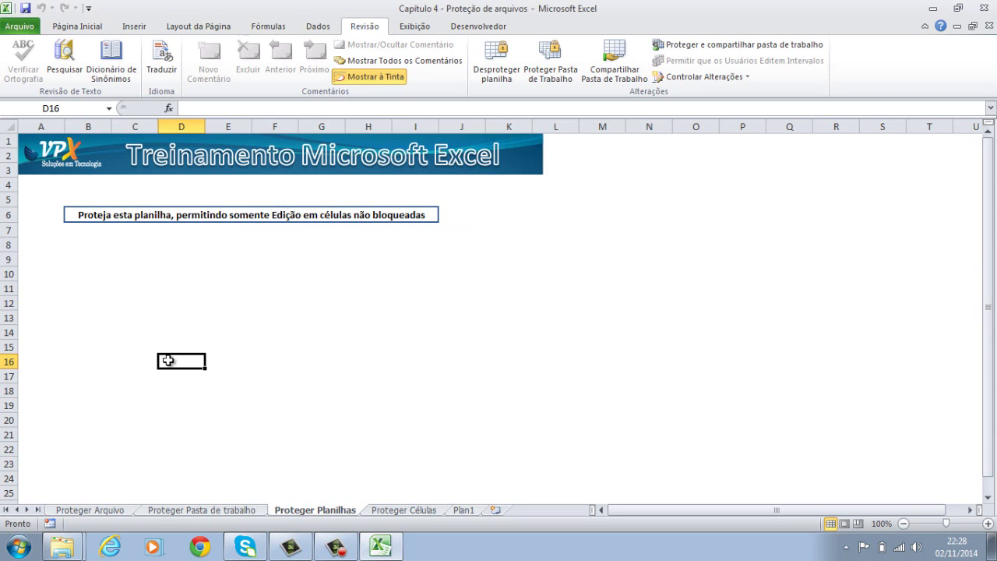
double_click(168, 362)
key(Return)
right_click(10, 289)
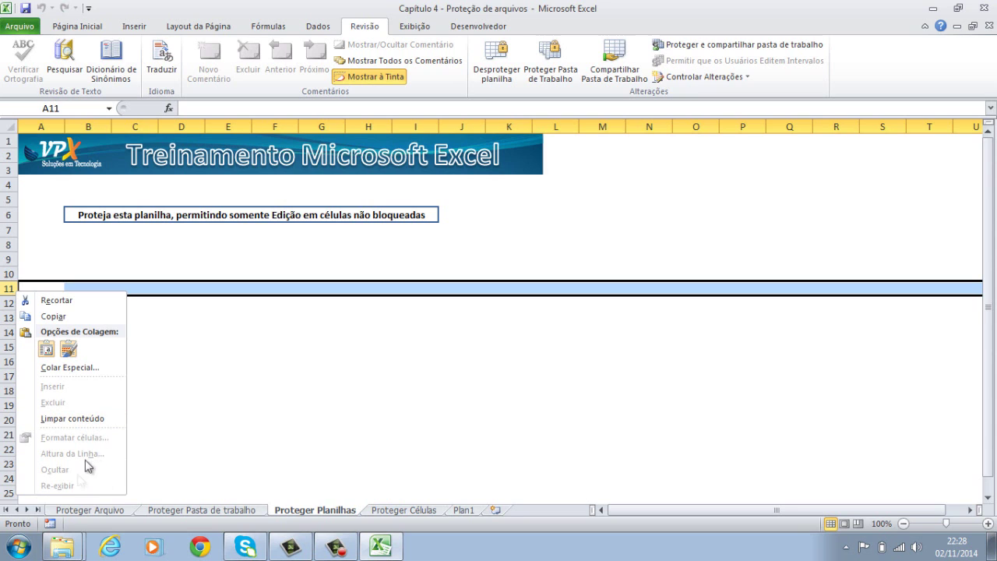
key(Escape)
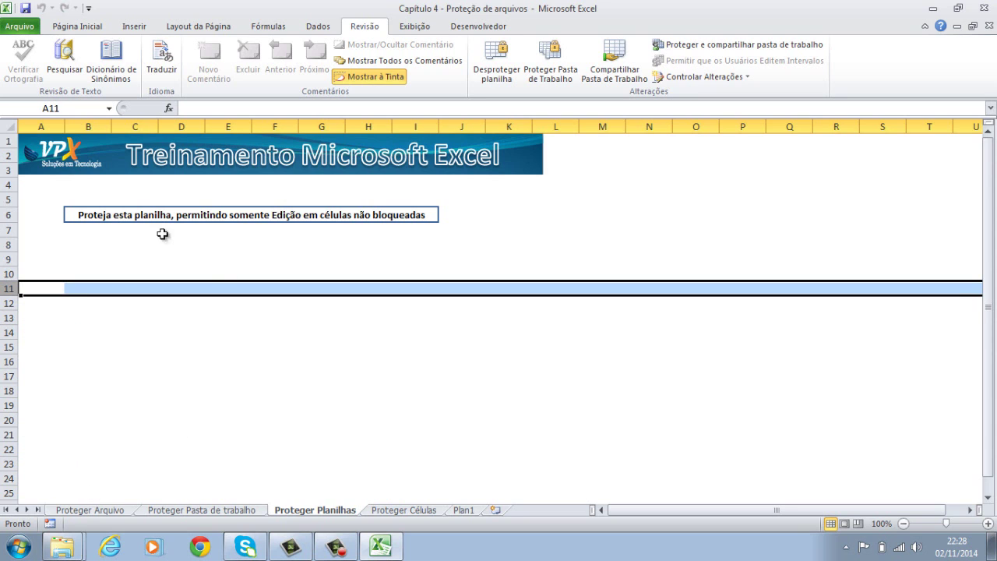
click(94, 217)
double_click(94, 217)
key(Return)
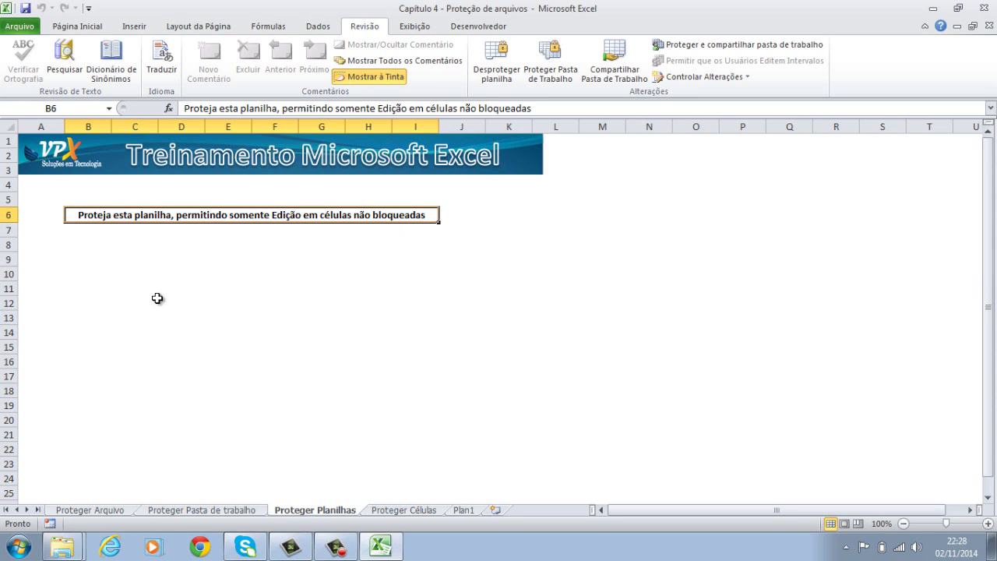
click(156, 301)
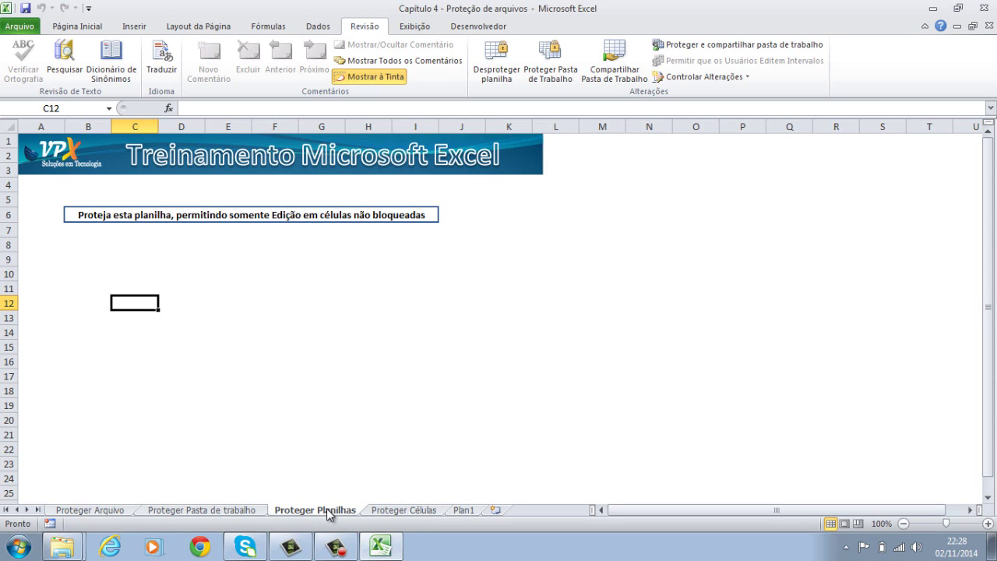
Delete Plan1's pyramid SmartArt and training banner, then return to Proteger Planilhas.
click(462, 510)
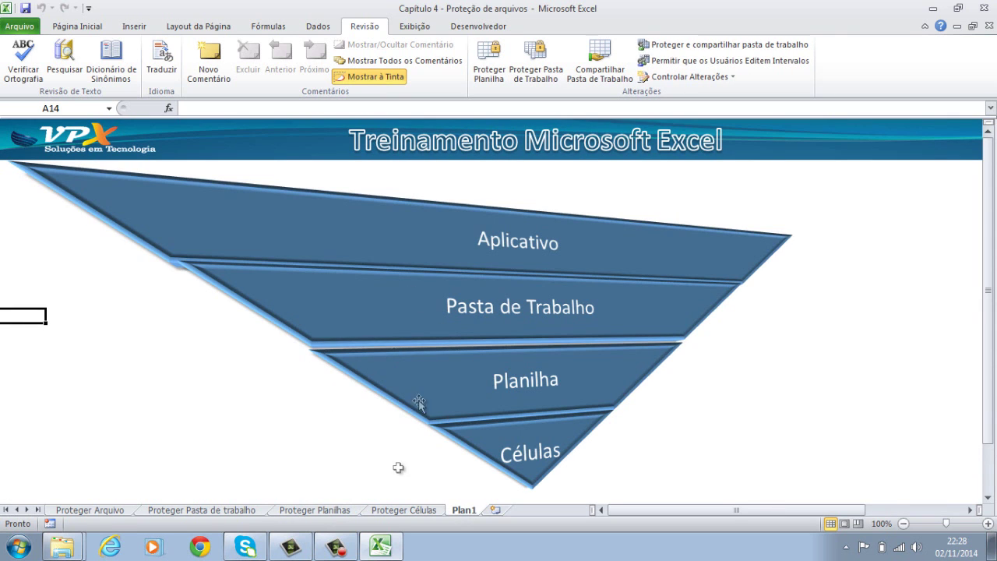
click(159, 309)
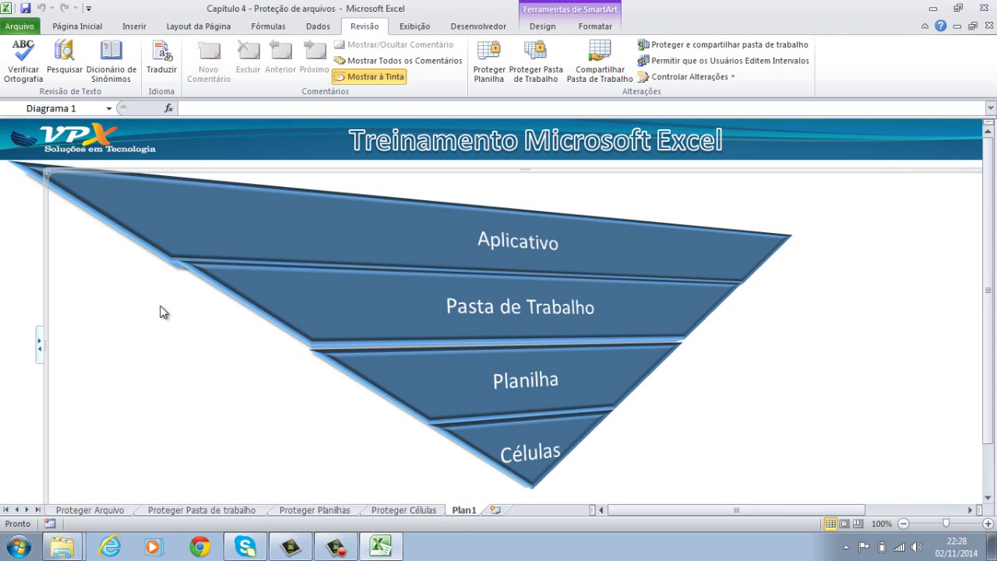
key(Delete)
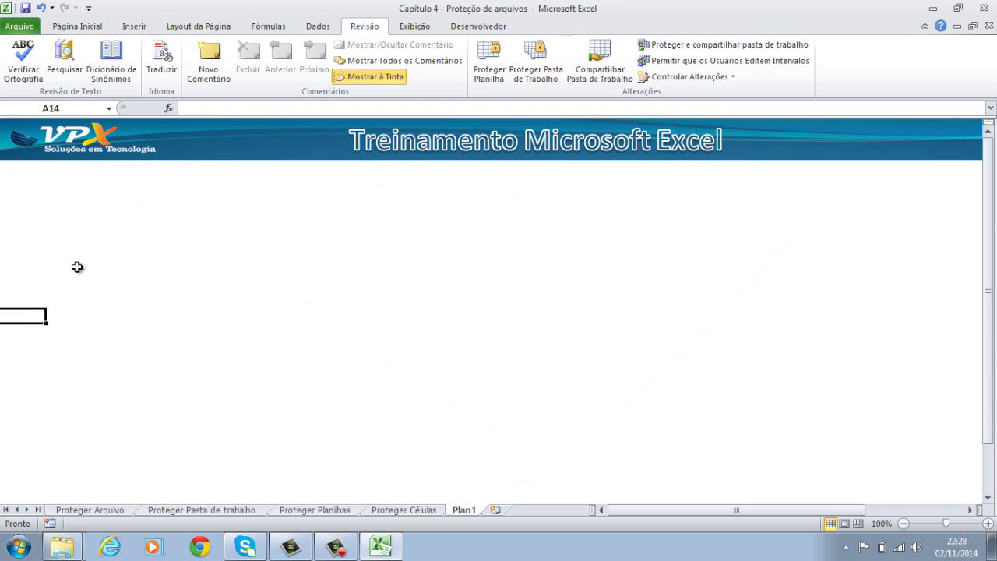
click(195, 159)
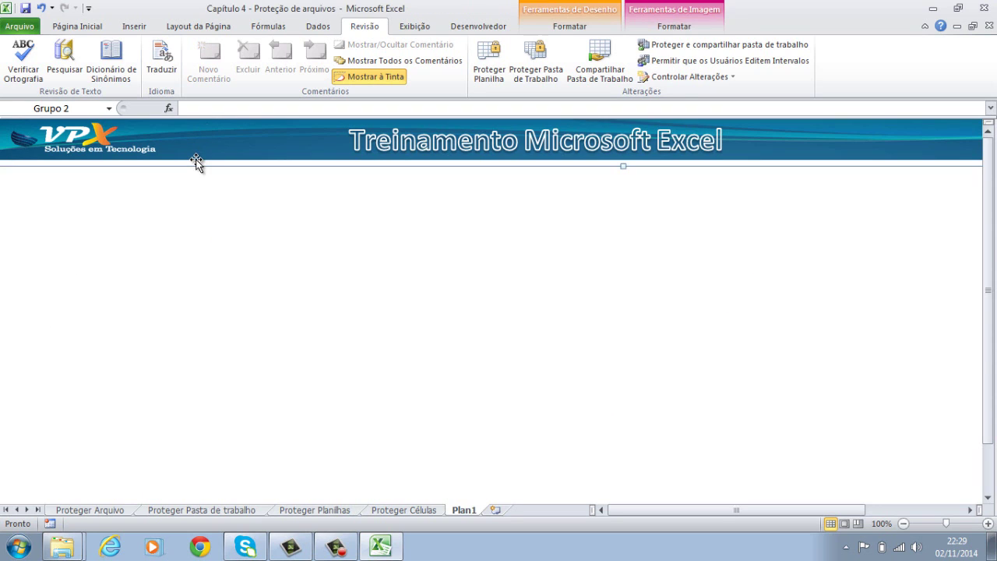
key(Delete)
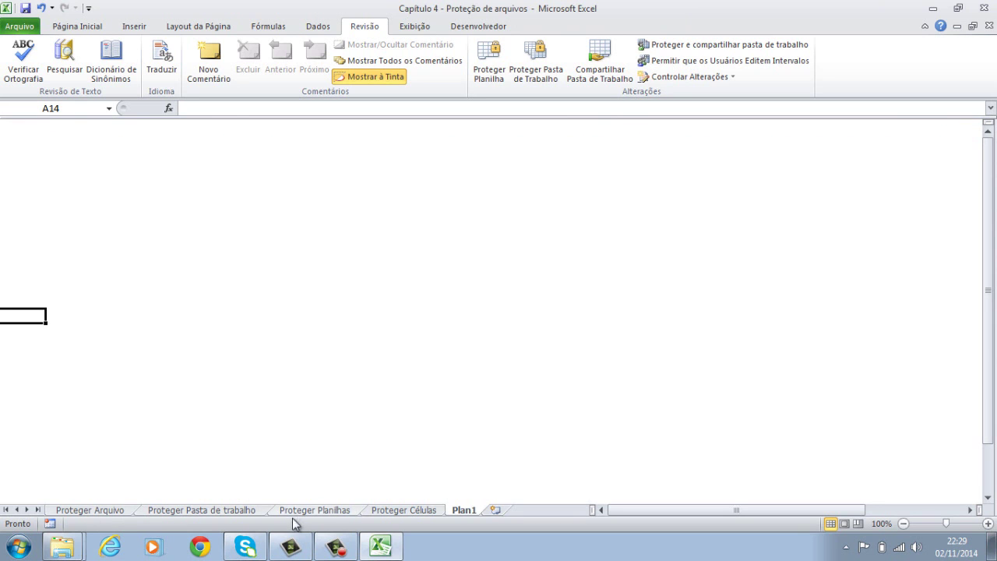
click(332, 509)
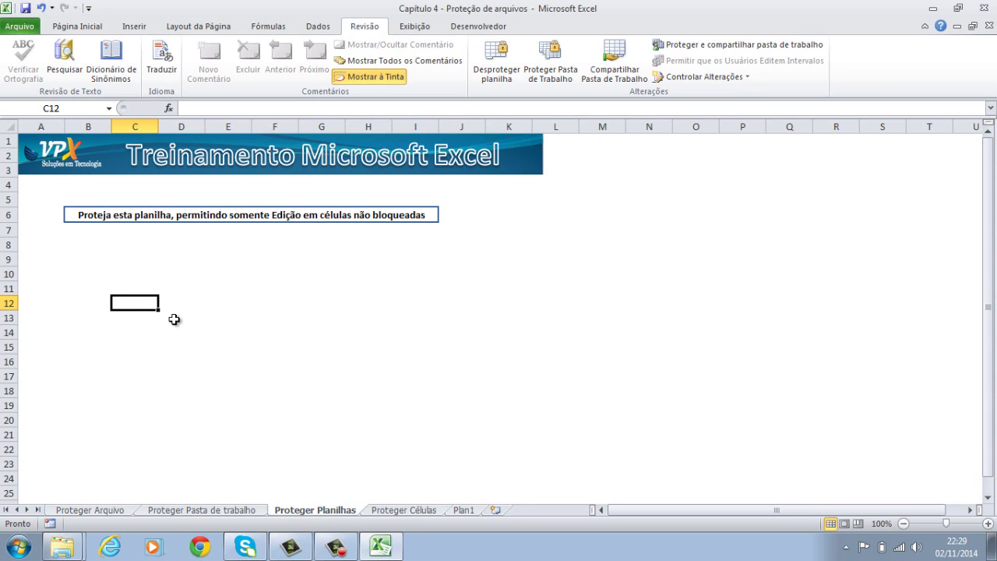
Switch to the Proteger Células sheet and select the input fields C8:I12 beside Nome–Telefone.
click(387, 510)
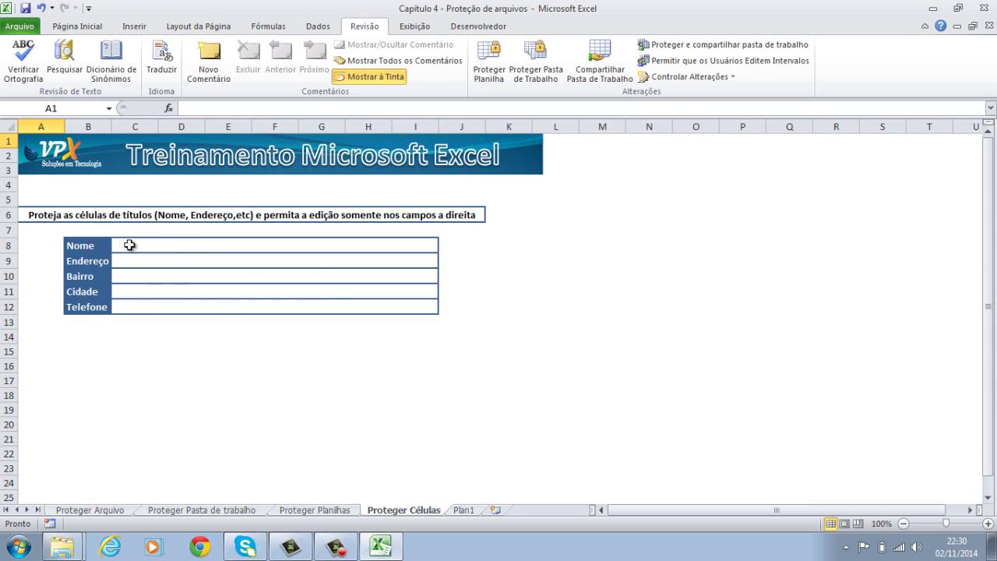
drag(129, 245, 123, 303)
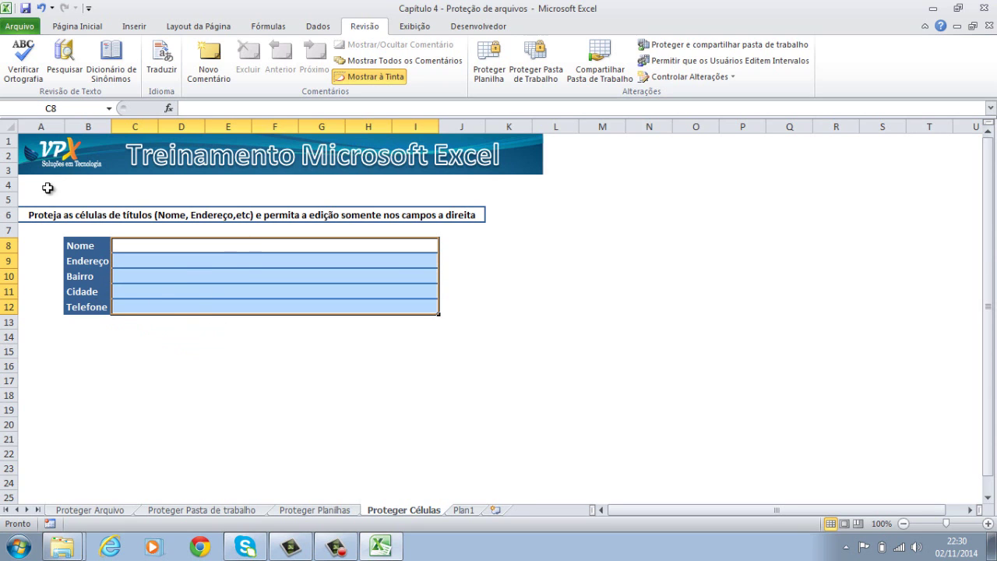
Mark all cells on the sheet as Bloqueadas in Formatar células > Proteção.
right_click(4, 125)
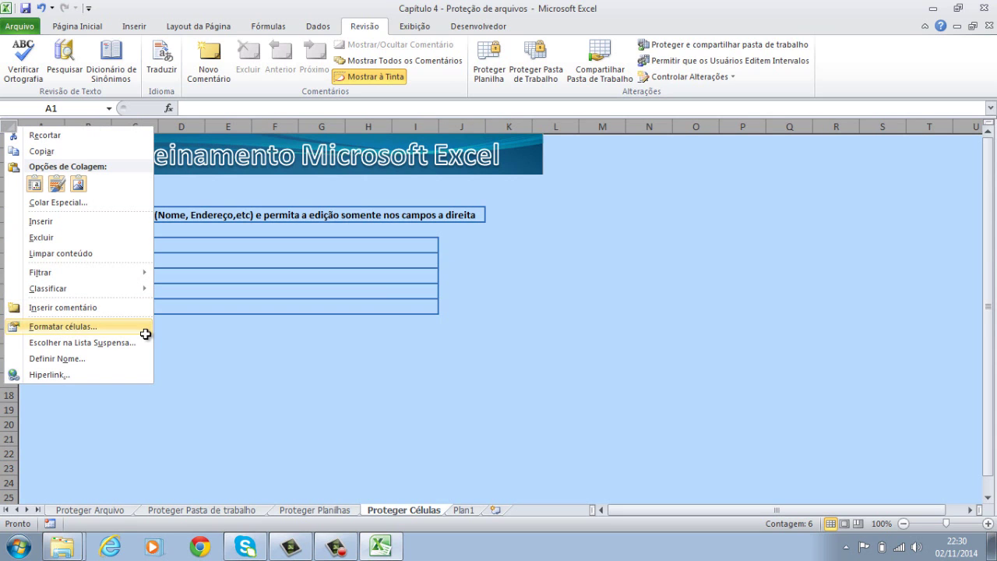
click(145, 334)
click(269, 189)
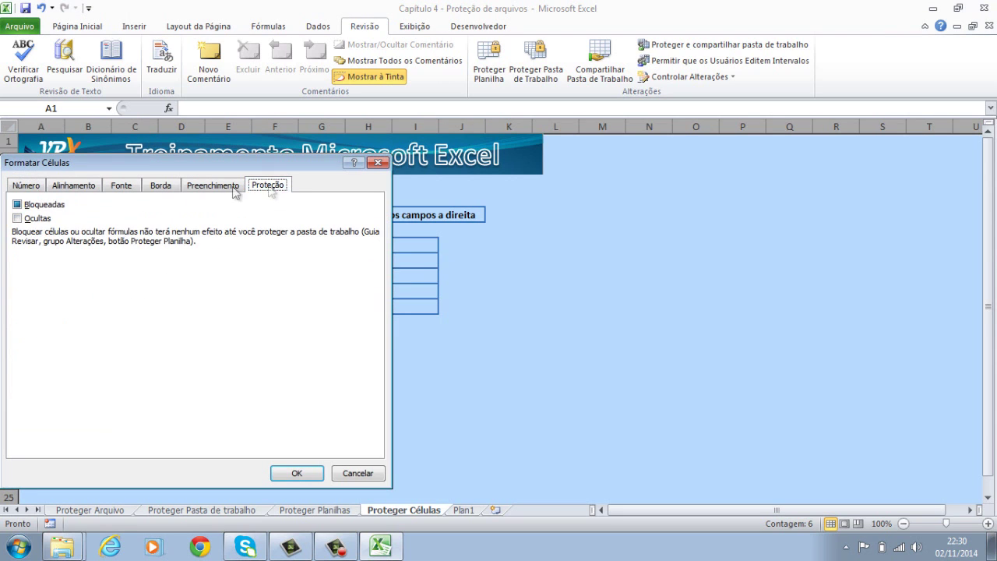
click(45, 204)
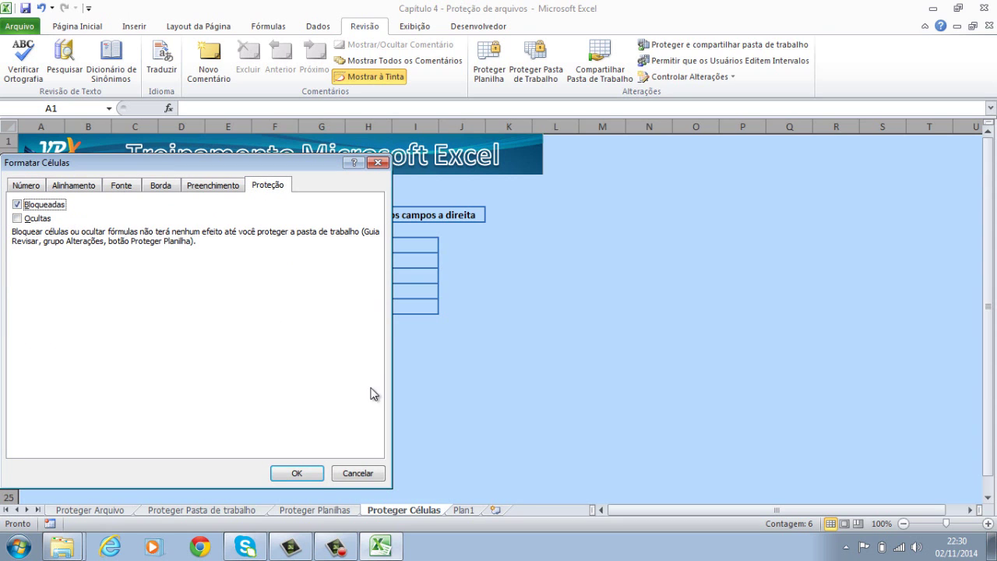
click(312, 472)
click(224, 394)
click(526, 377)
right_click(526, 377)
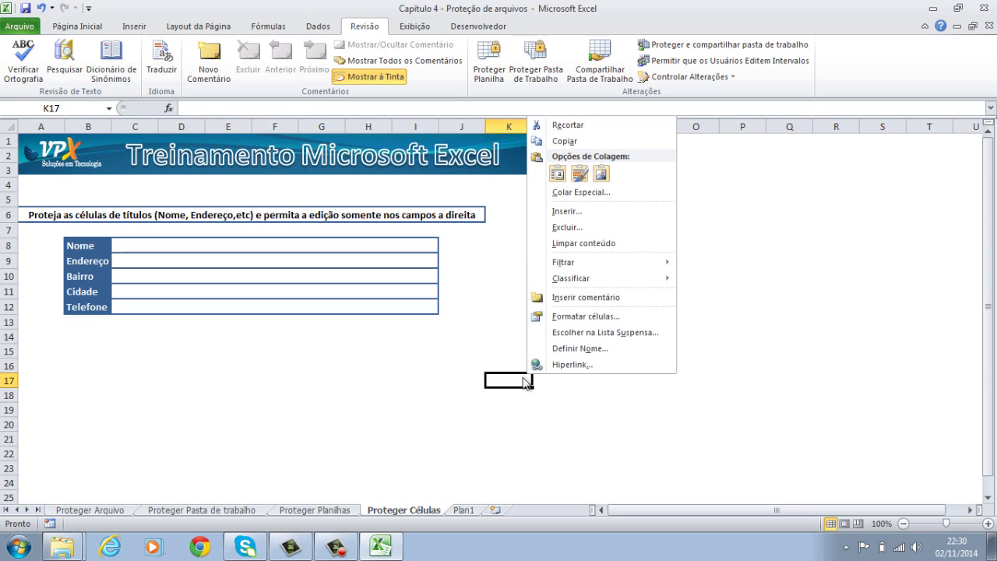
click(595, 321)
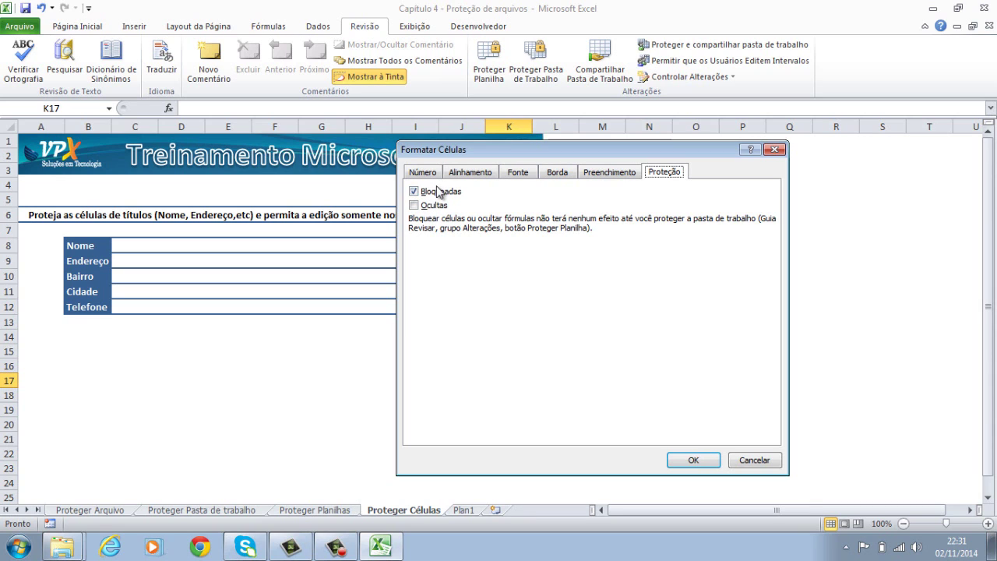
click(693, 461)
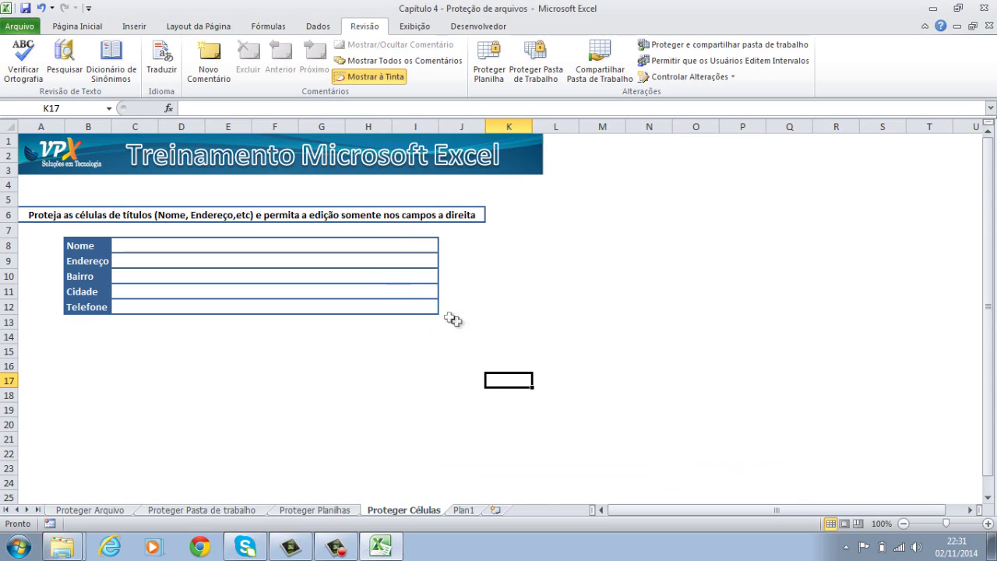
drag(375, 246, 365, 302)
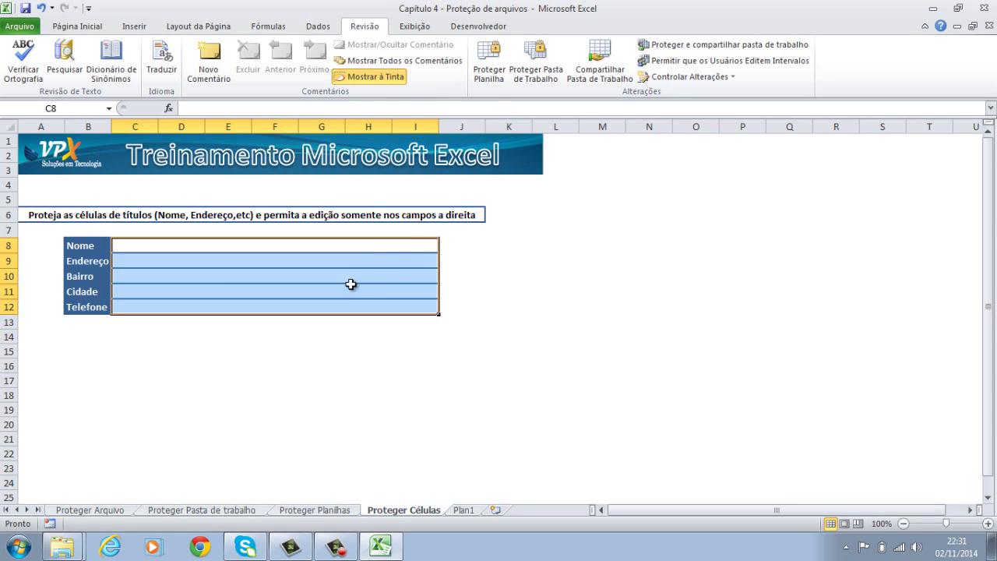
Unlock the input fields C8:I12 by unchecking Bloqueadas in Formatar células > Proteção.
right_click(350, 284)
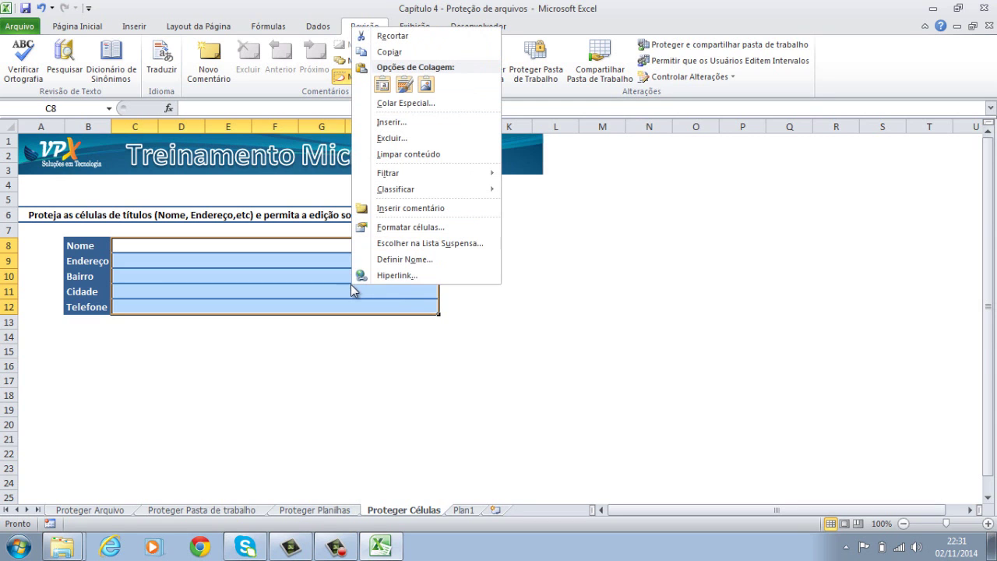
click(438, 225)
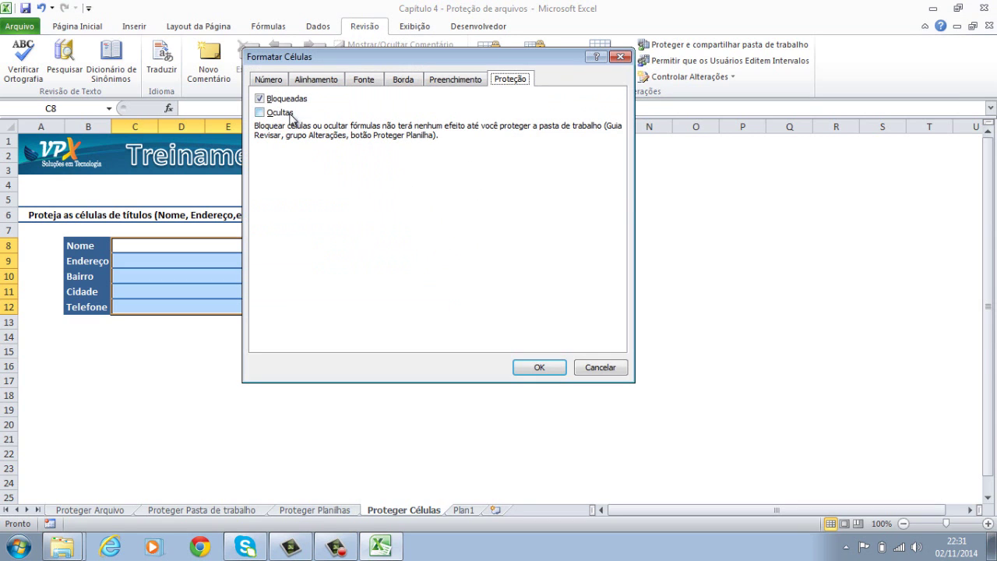
click(269, 100)
click(268, 101)
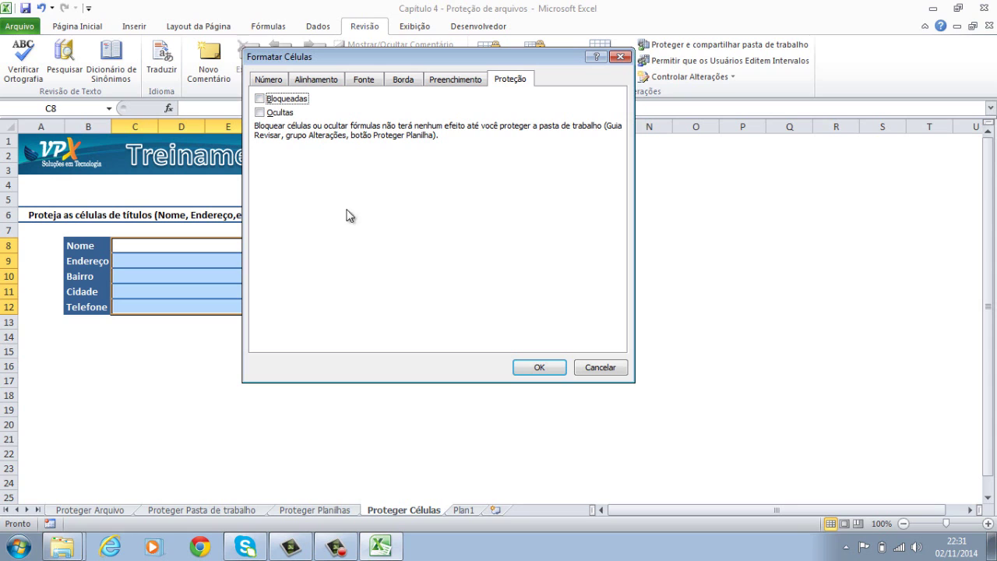
click(548, 367)
click(549, 361)
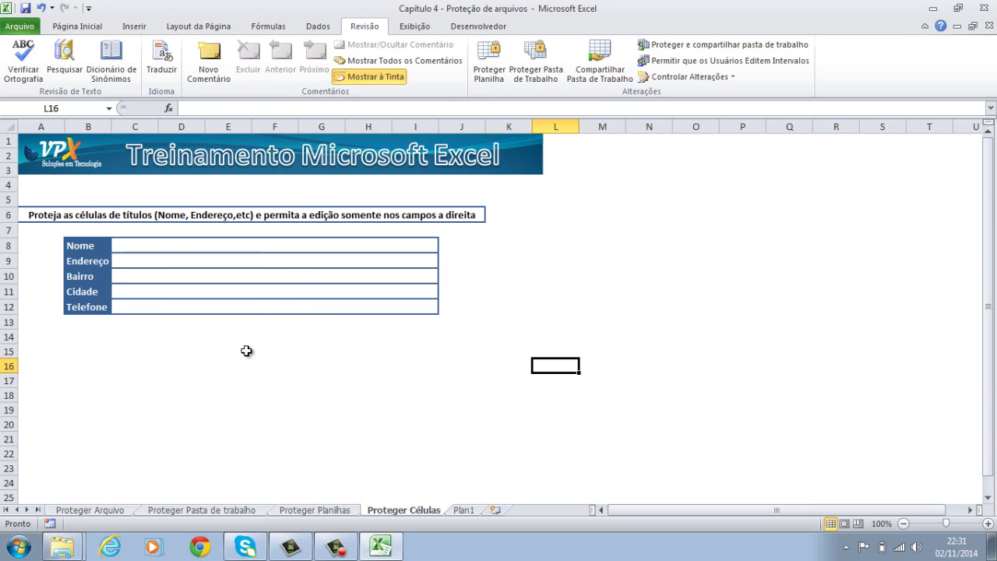
Protect the sheet with Proteger Planilha, entering and confirming a password.
click(492, 79)
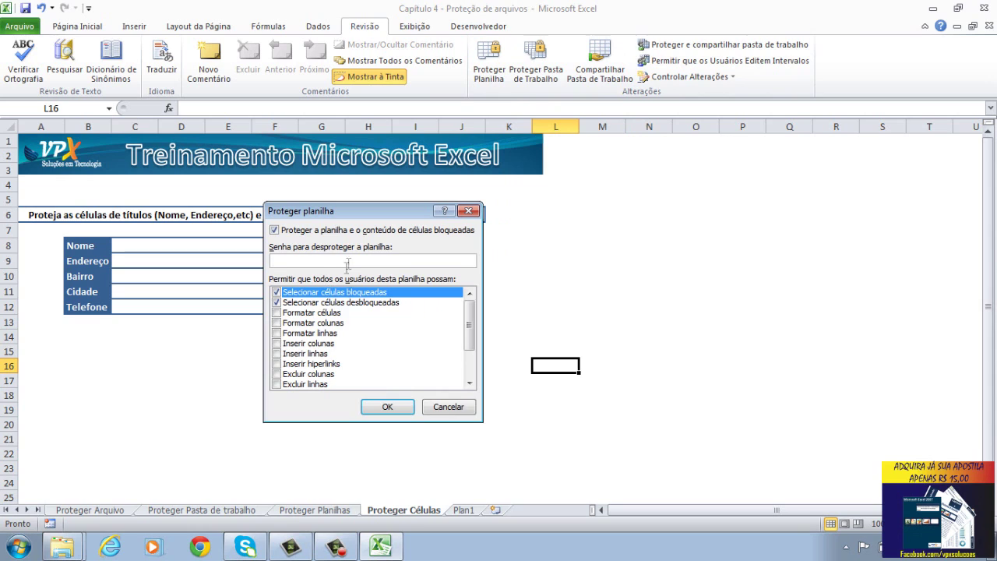
text(1234)
key(BackSpace)
key(BackSpace)
key(BackSpace)
text(1234)
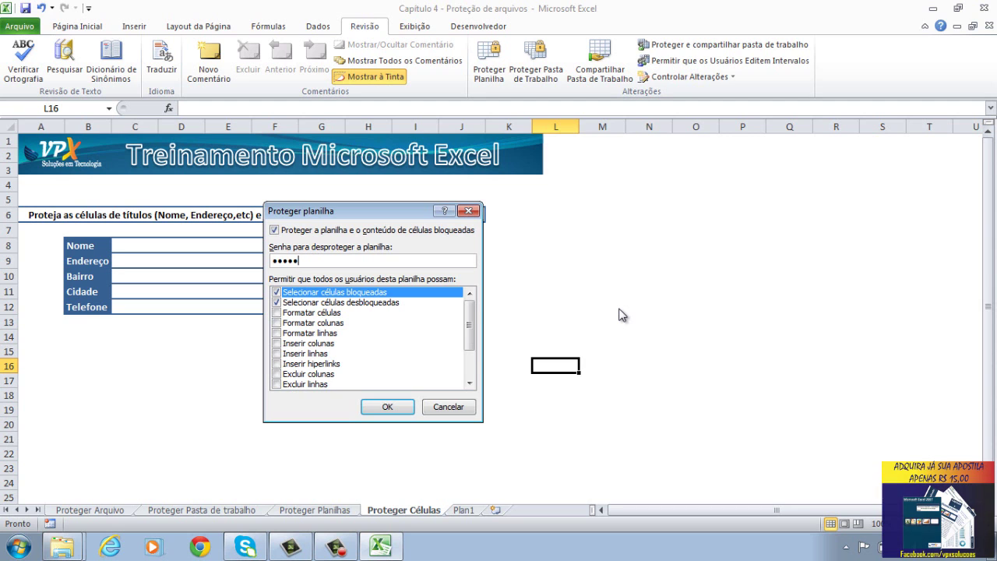
key(Return)
text(1234)
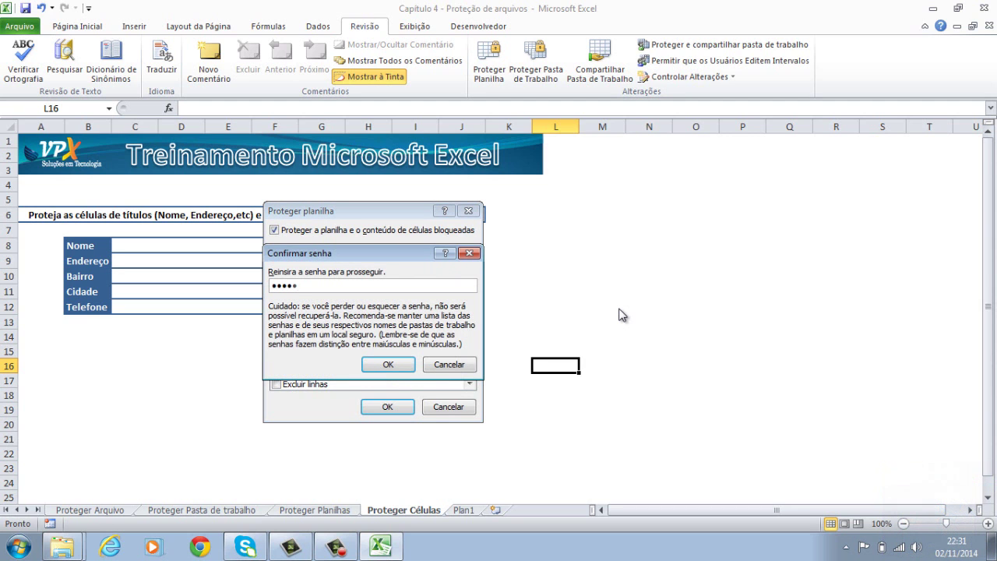
key(Return)
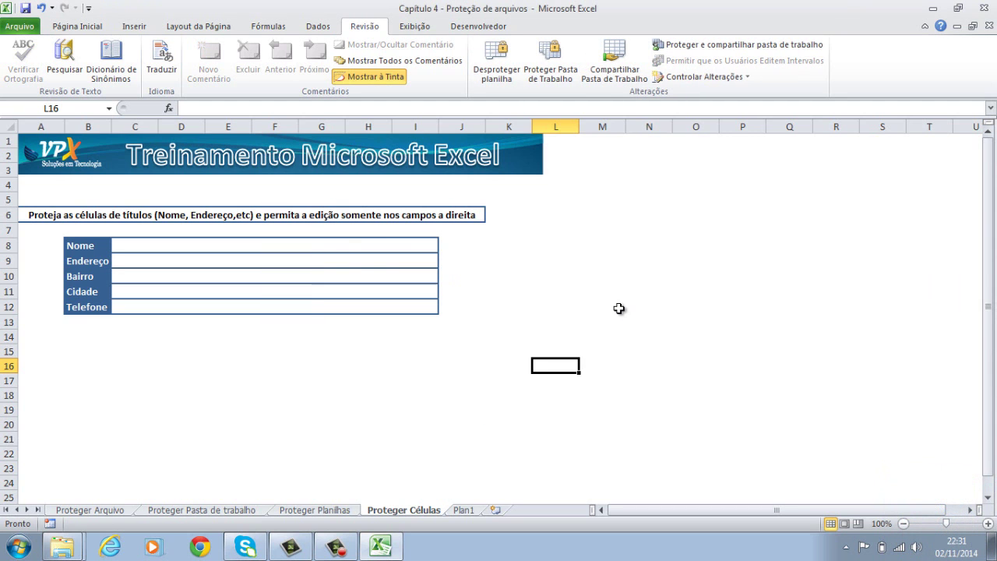
Test protection by trying to edit E18 and the Nome–Telefone title cells, dismissing each warning.
click(380, 416)
click(209, 396)
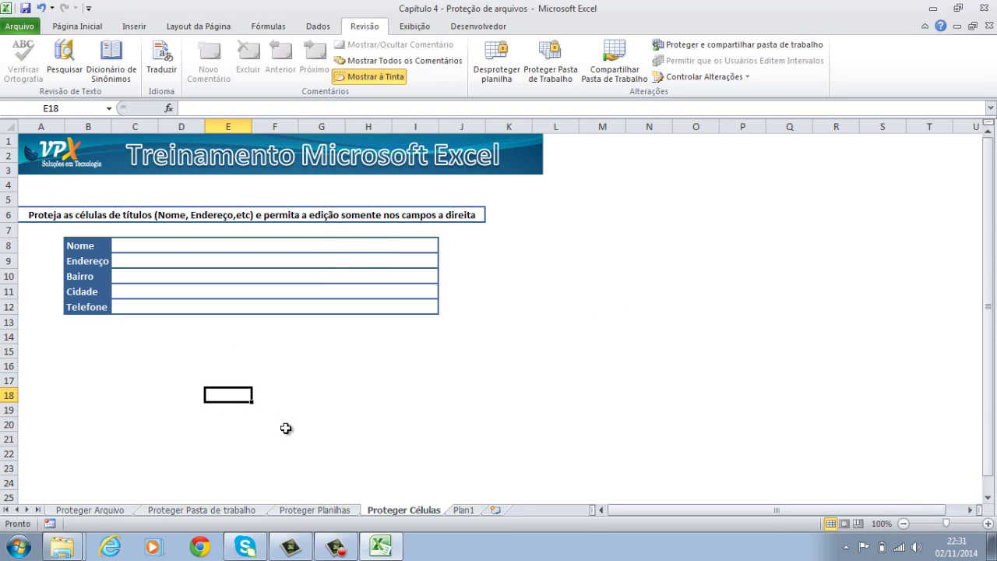
key(a)
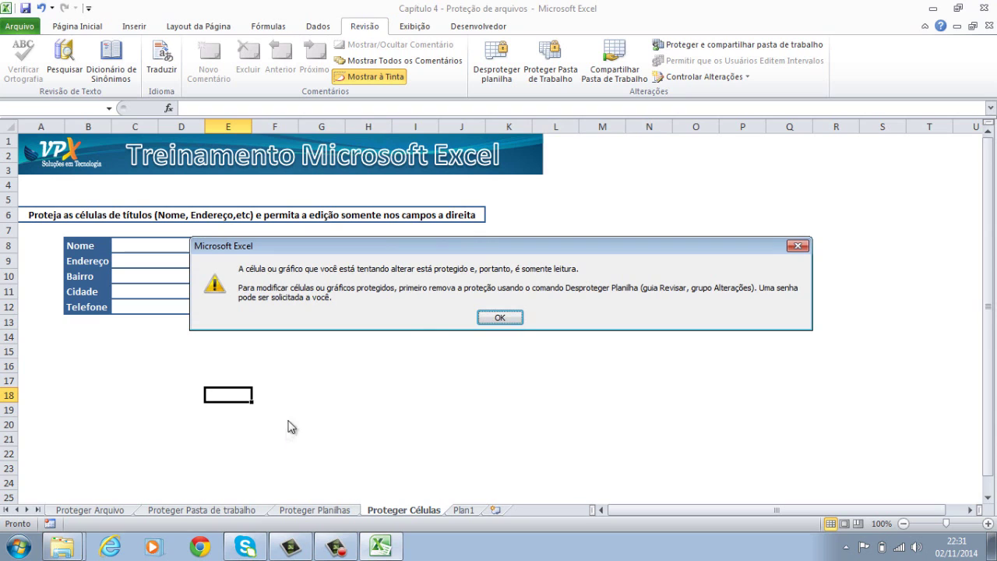
click(500, 318)
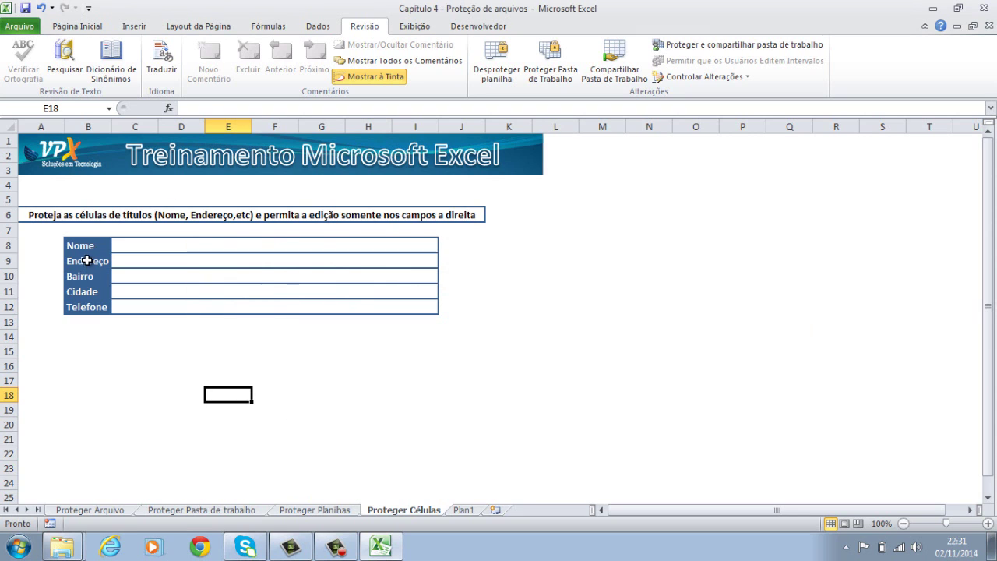
drag(91, 250, 84, 304)
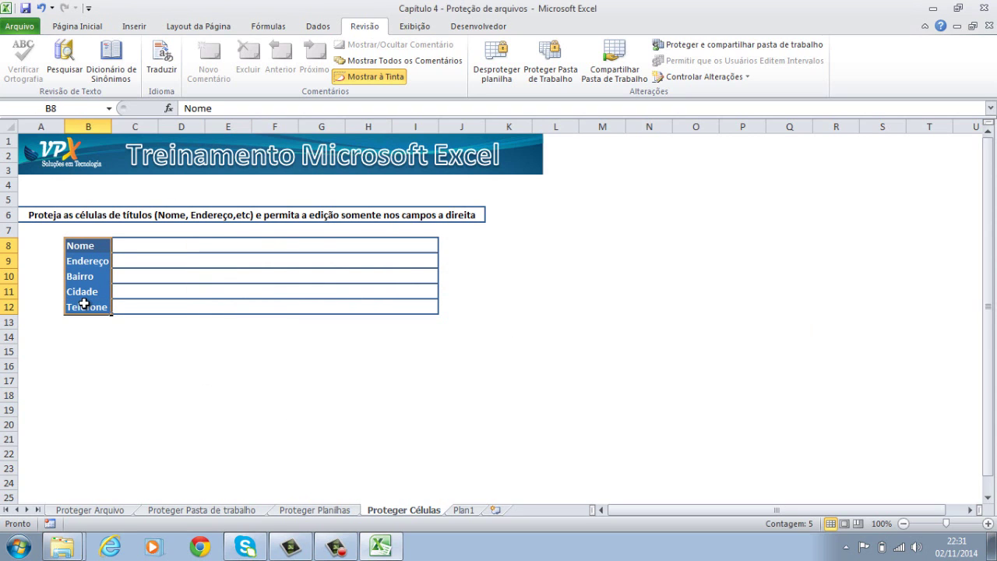
key(Delete)
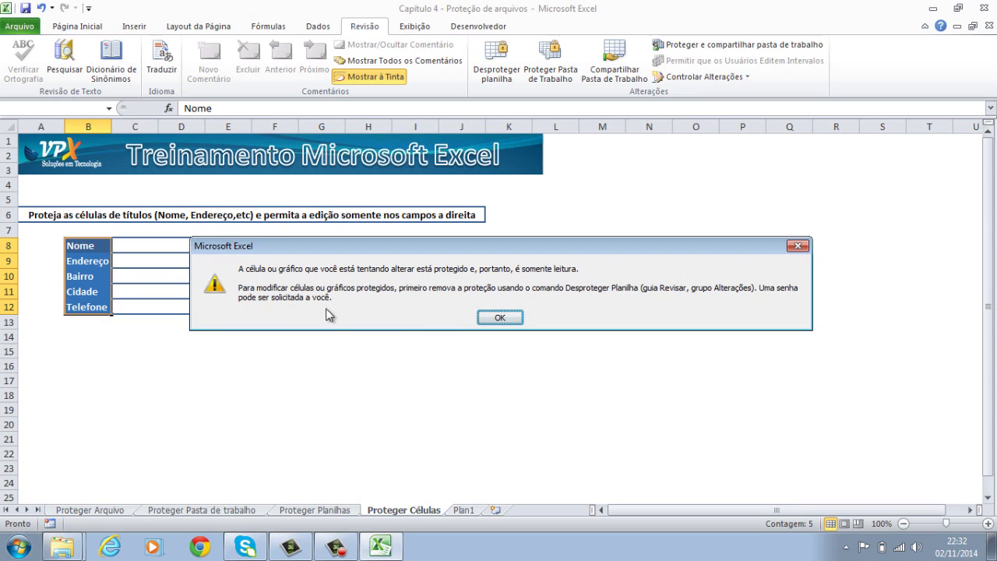
click(500, 318)
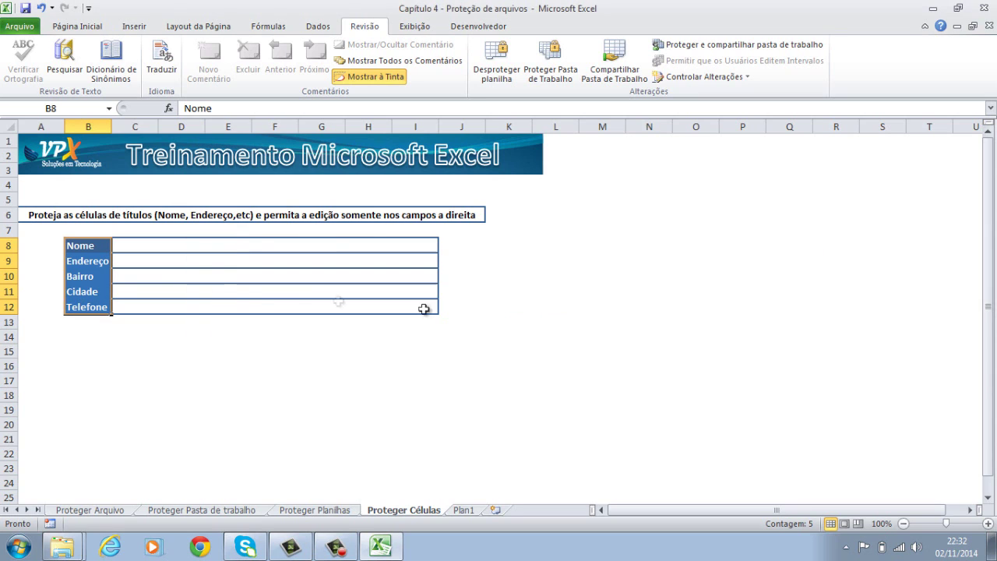
click(226, 245)
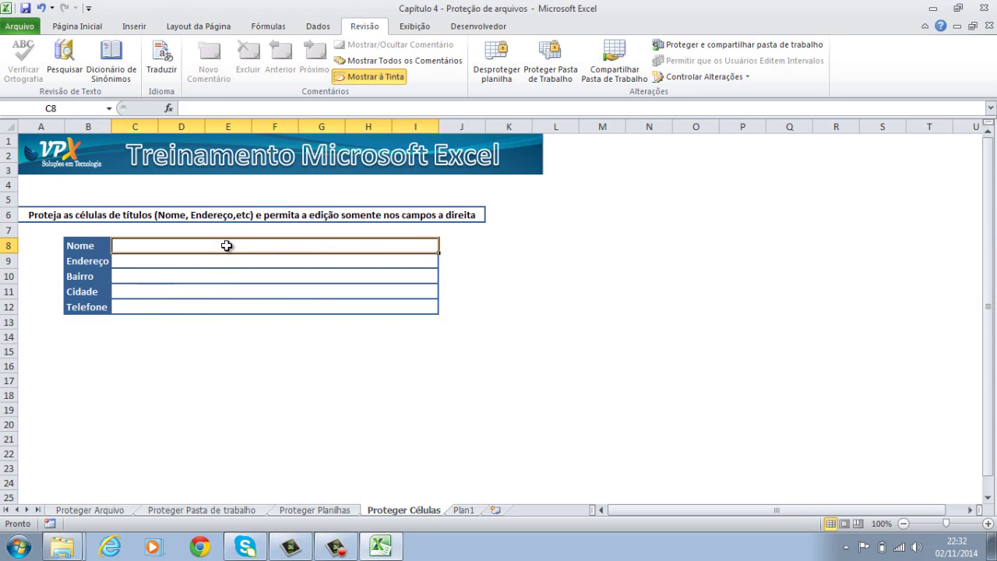
Enter a test person's name in C8 and RUA DE TESTE in C9.
key(Return)
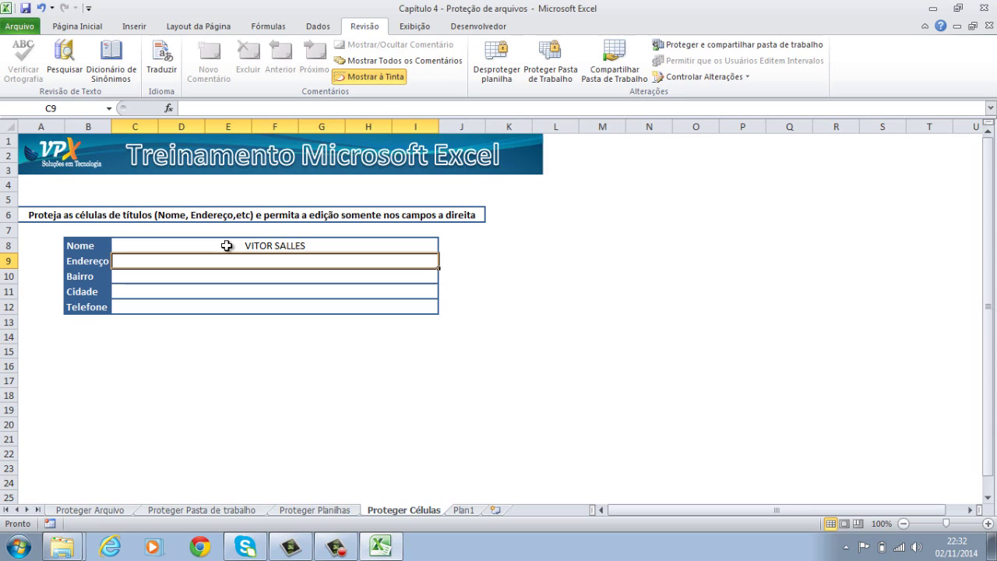
text(RUA P)
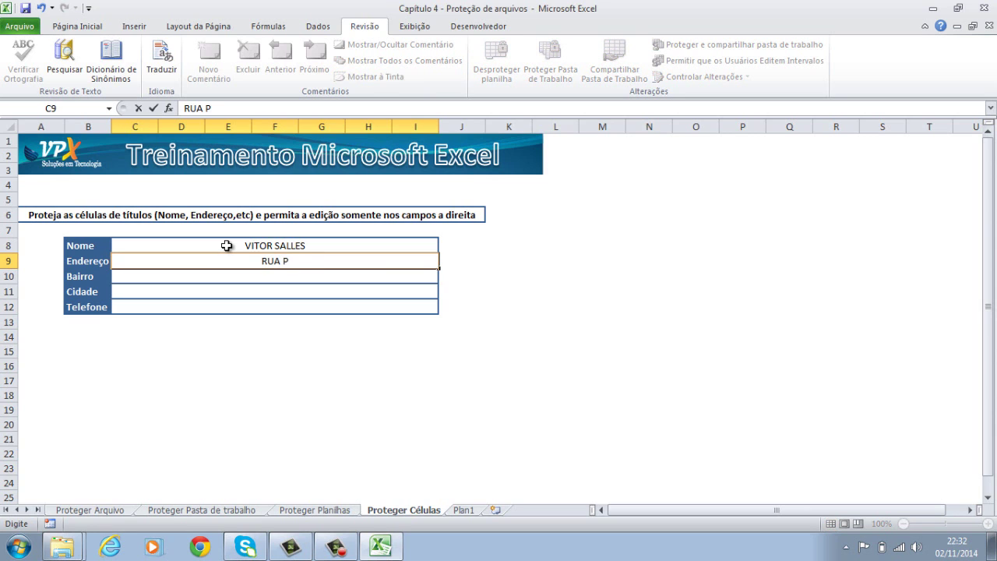
key(BackSpace)
text(DE TESTE)
key(Return)
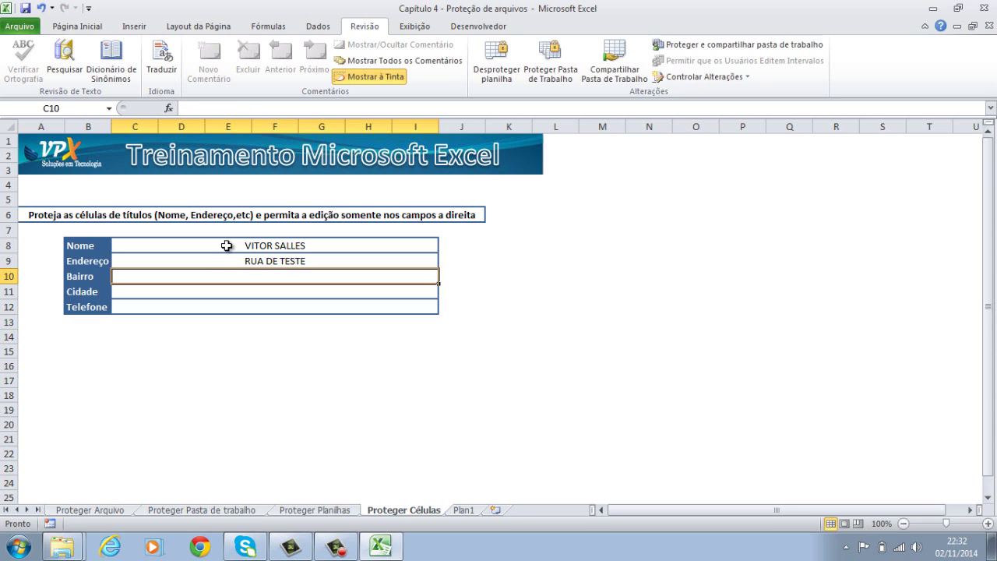
Enter BAIRRO DE TESTE, SÃO PAULO and a test phone number in C10 to C12.
text(BA)
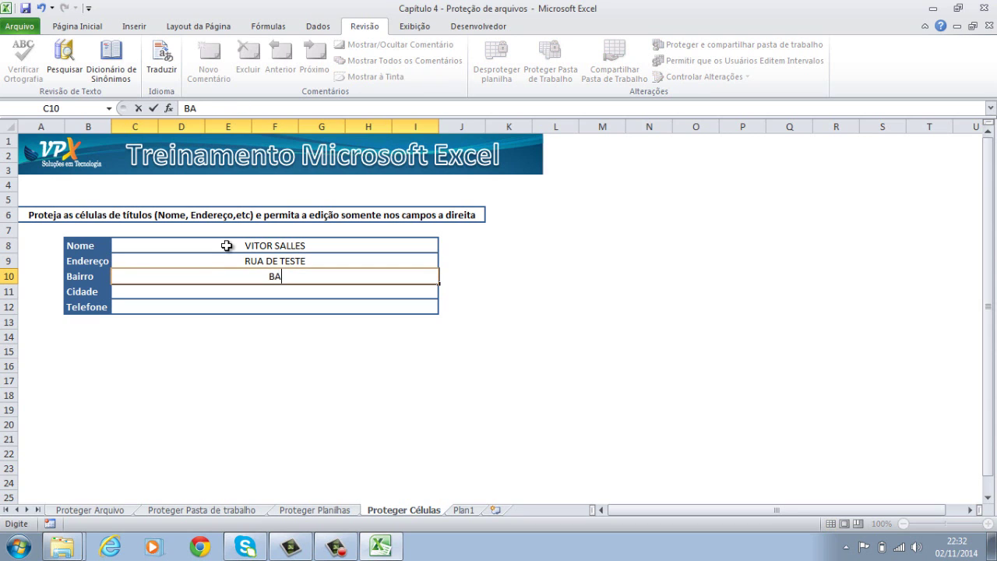
text(IRRO DE TESTE)
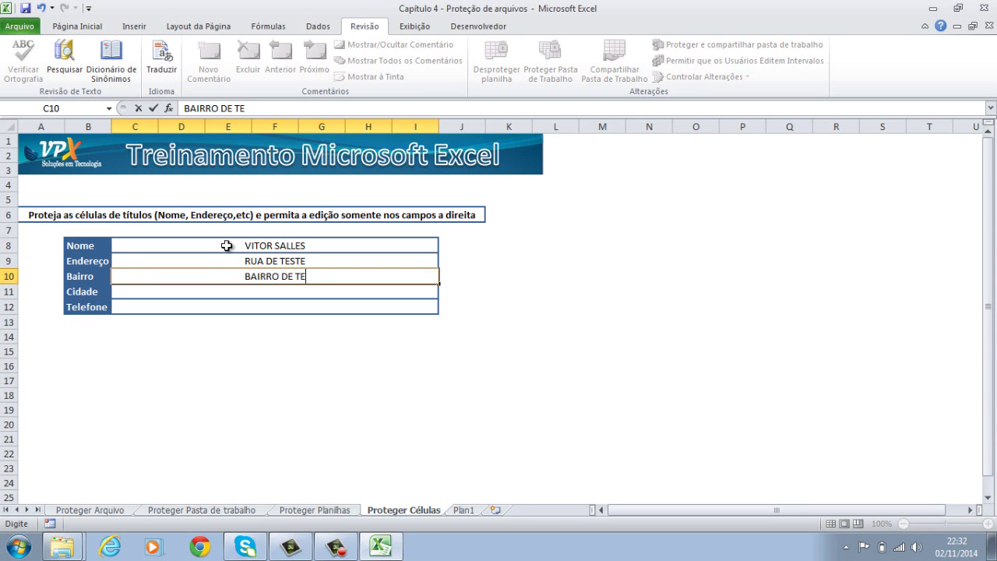
key(Return)
text(SÃO PAULO)
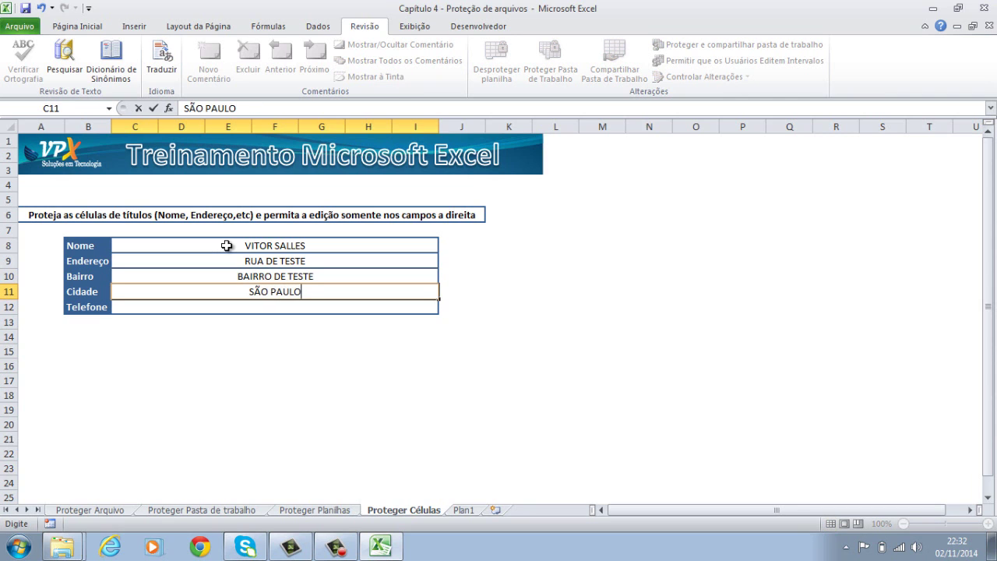
key(Return)
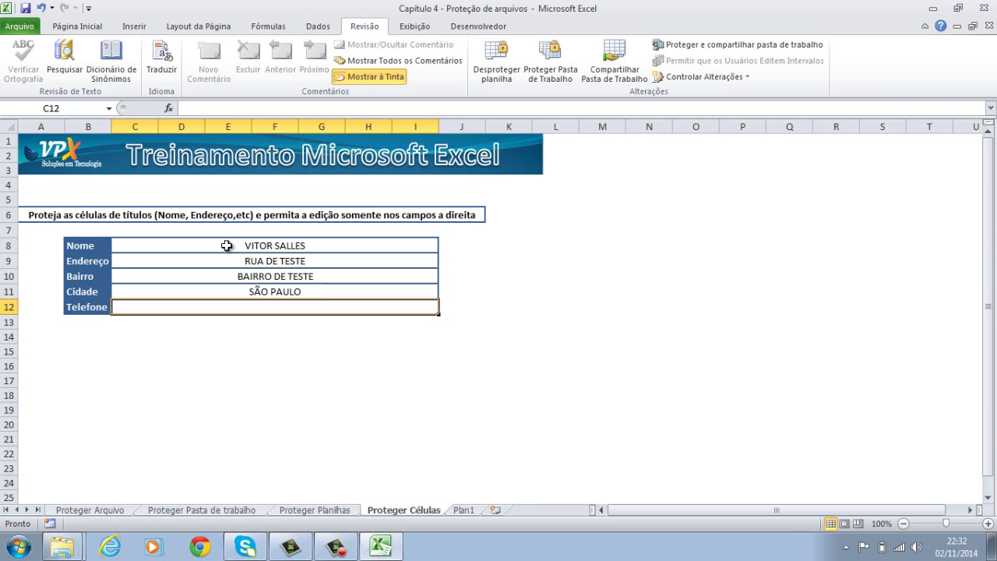
text(11 22220)
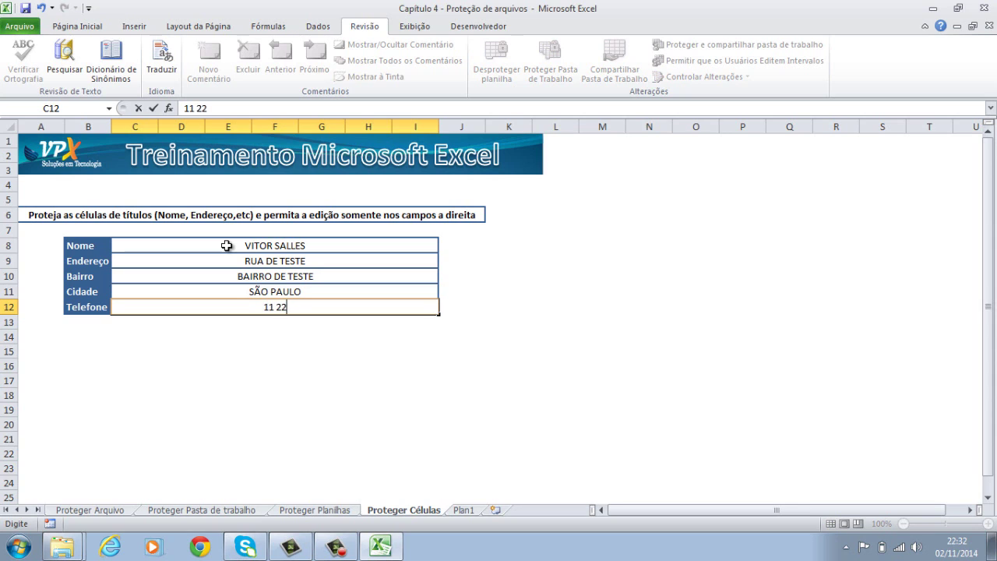
key(BackSpace)
key(BackSpace)
text(2-222222)
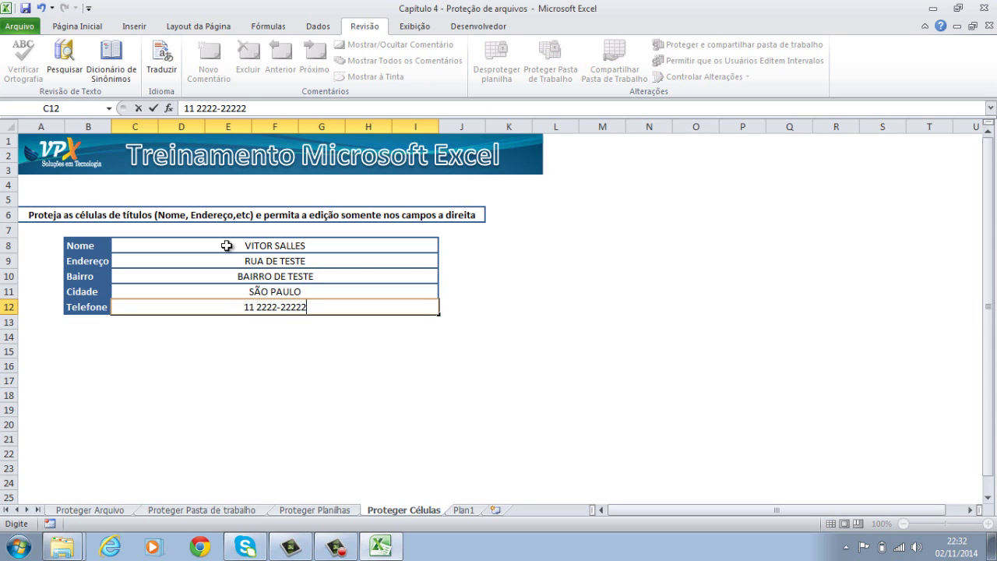
key(Return)
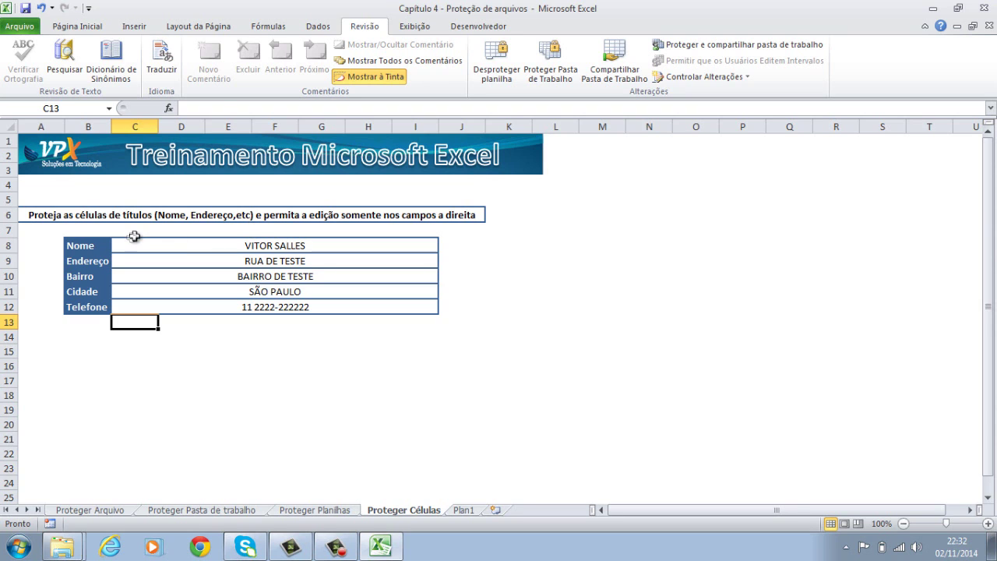
Confirm the Endereço label in B9 refuses editing and dismiss the warning.
click(80, 259)
double_click(80, 259)
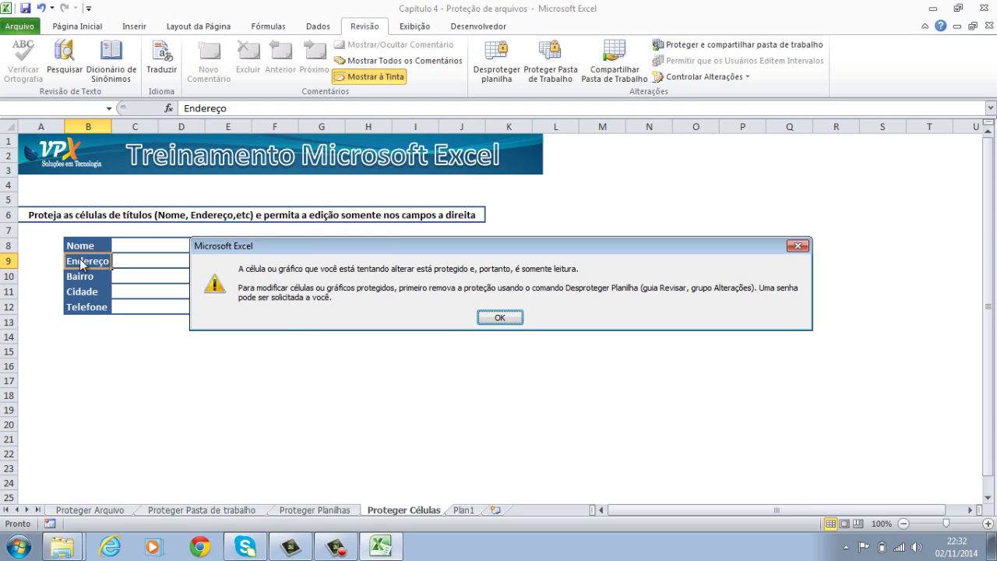
click(511, 318)
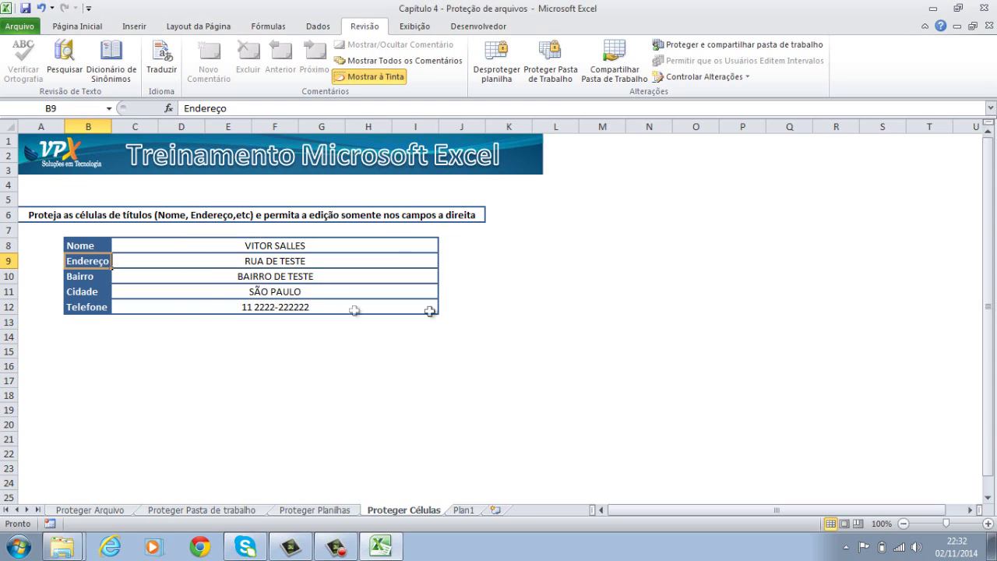
Delete the test entries from C8:I12 and reselect C8.
drag(307, 245, 307, 312)
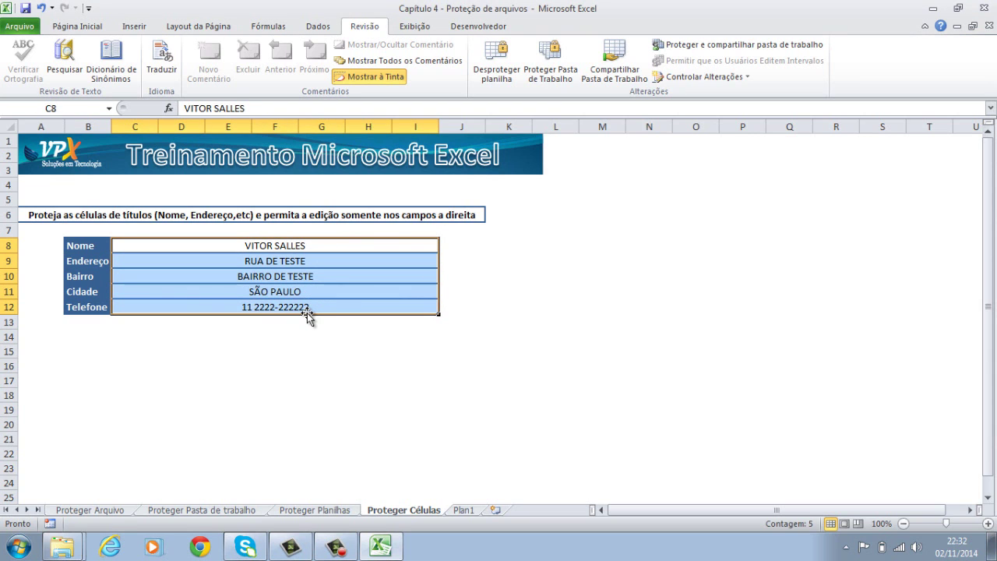
key(Delete)
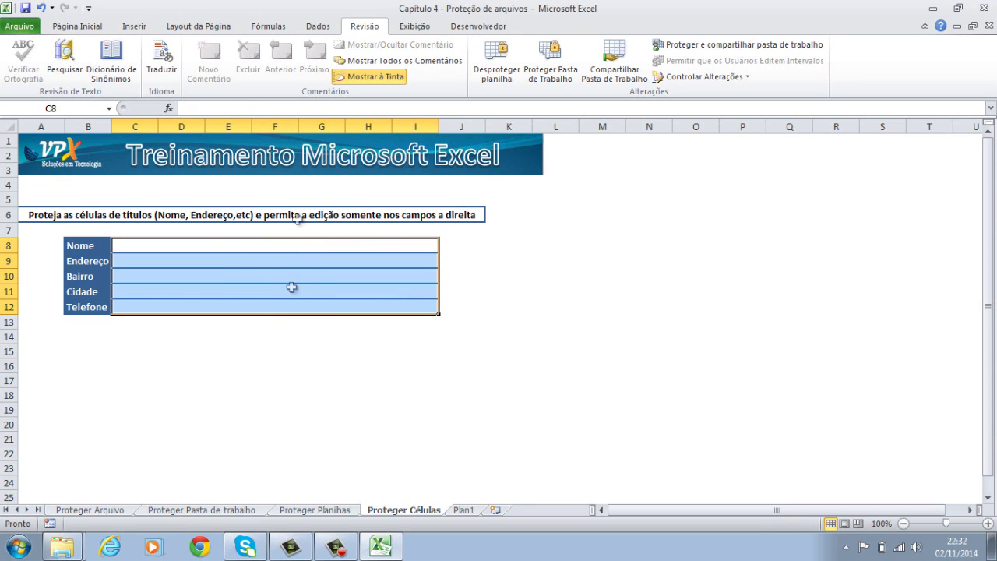
click(235, 248)
click(235, 248)
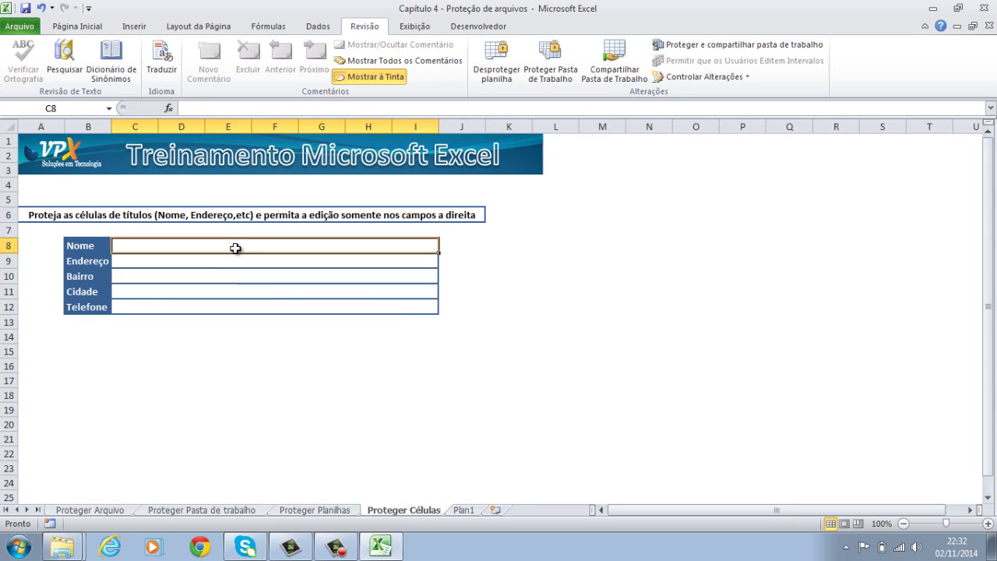